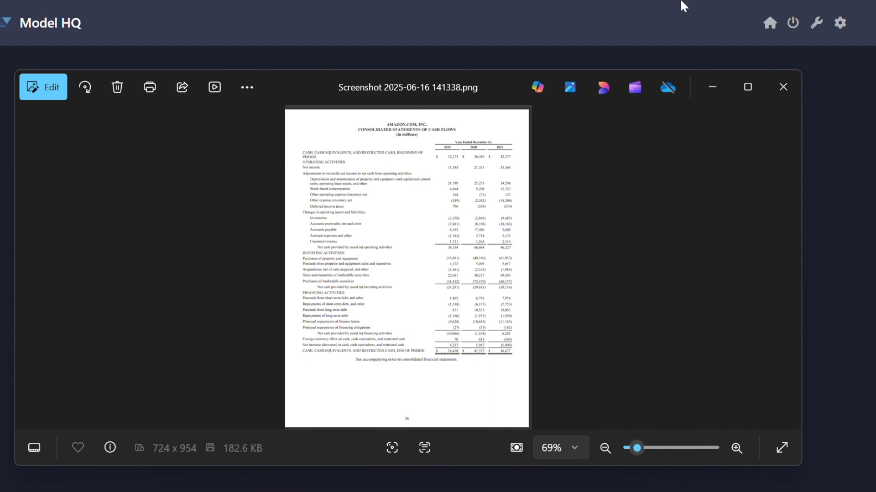
Close the cash flow statement screenshot and build a new custom bot named PDF Embedded Tables Bot
{"action": "left_click", "coordinate": [783, 87]}
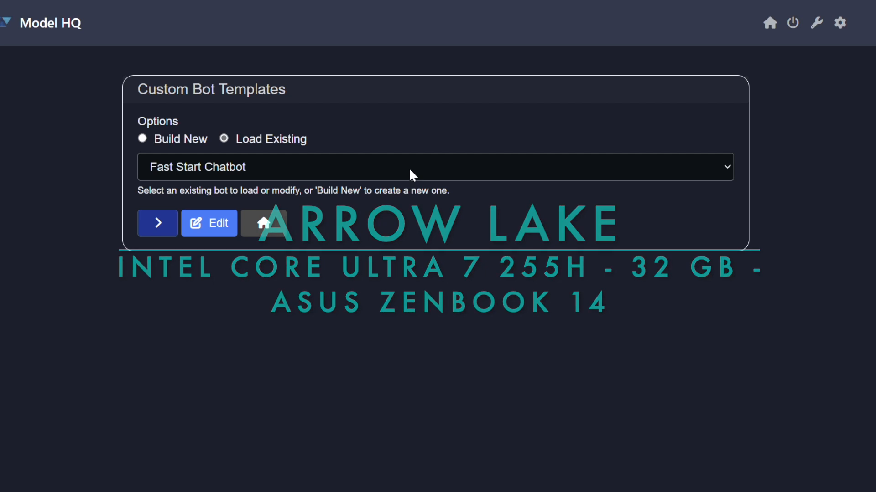
{"action": "left_click", "coordinate": [142, 140]}
{"action": "left_click", "coordinate": [157, 223]}
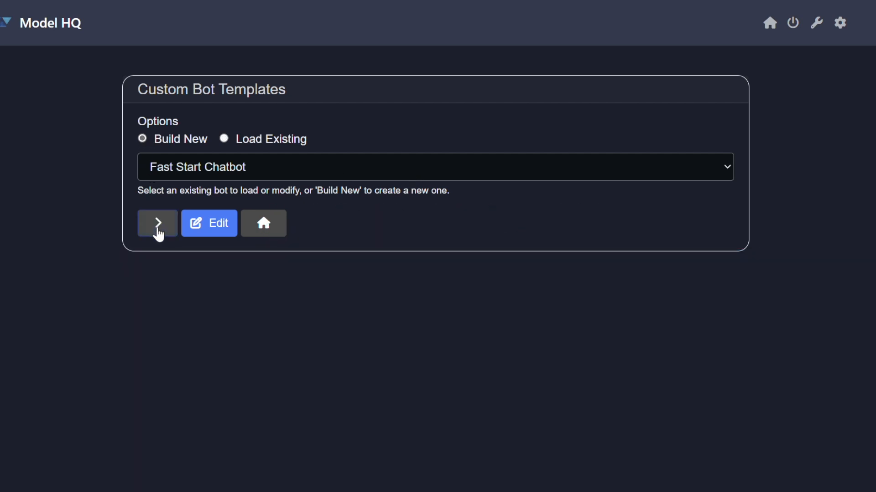
{"action": "type", "text": "P"}
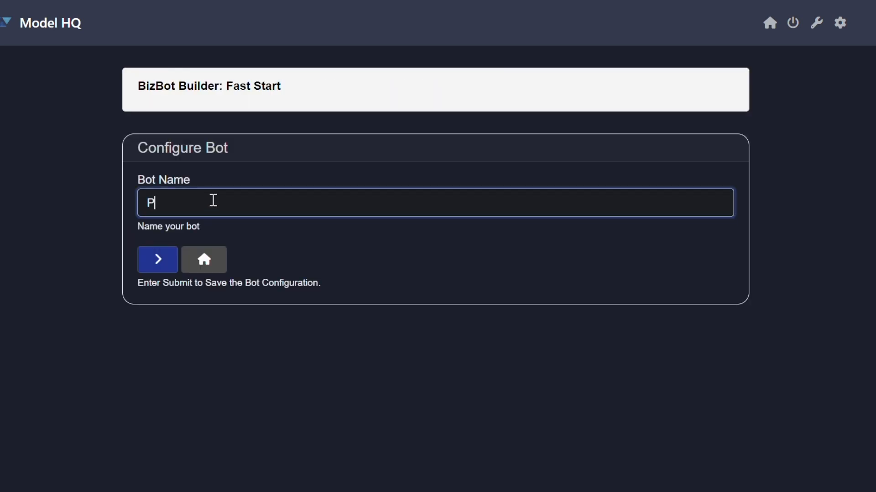
{"action": "type", "text": "DF Emb"}
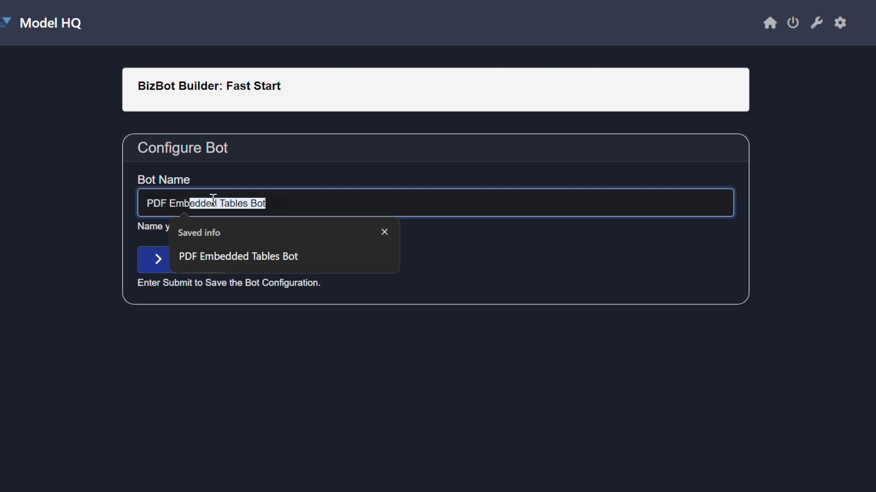
{"action": "left_click", "coordinate": [205, 248]}
{"action": "key", "text": "Return"}
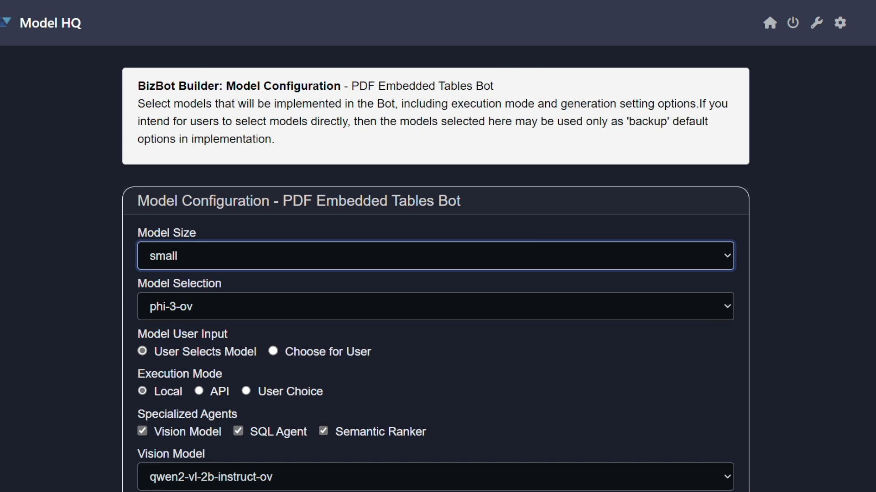
Set the bot's model size to large and its model to yi-9b-chat-ov
{"action": "scroll", "coordinate": [734, 119], "scroll_direction": "down", "scroll_amount": 3}
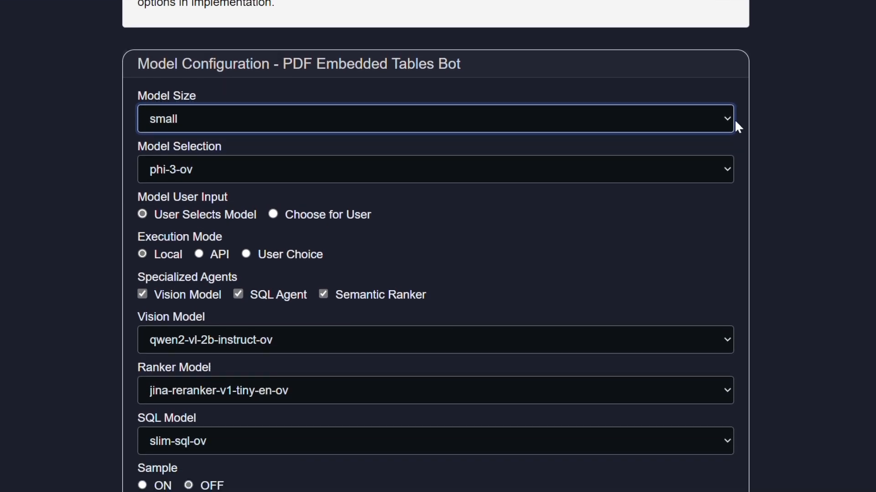
{"action": "left_click", "coordinate": [701, 118]}
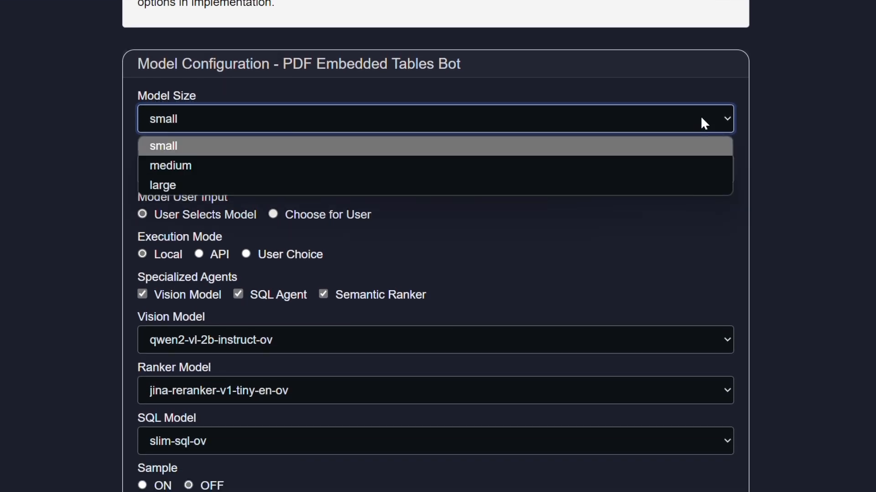
{"action": "left_click", "coordinate": [610, 185]}
{"action": "left_click", "coordinate": [634, 170]}
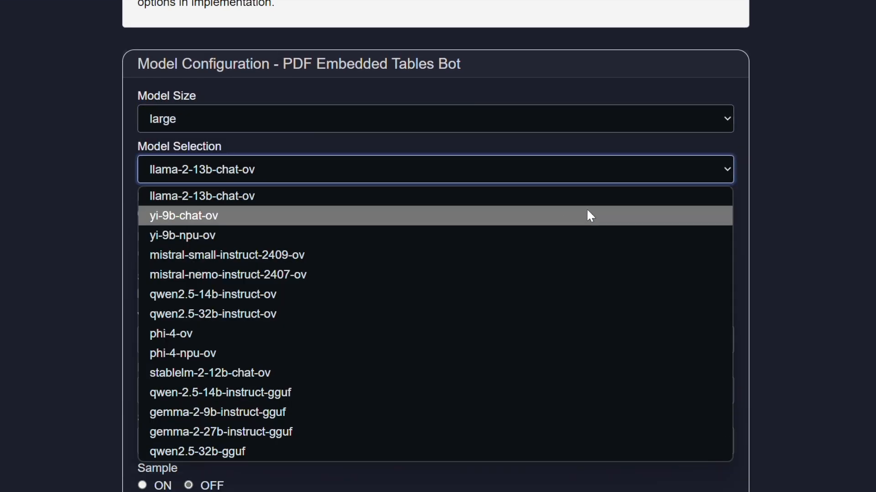
{"action": "left_click", "coordinate": [572, 217]}
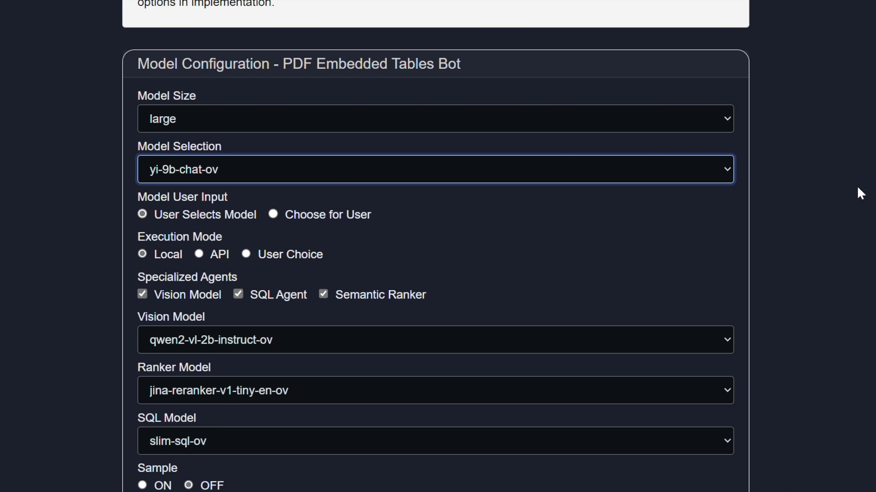
Set model user input to Choose for User, disable the Vision Model and SQL Agent, and save the model configuration
{"action": "left_click", "coordinate": [273, 215]}
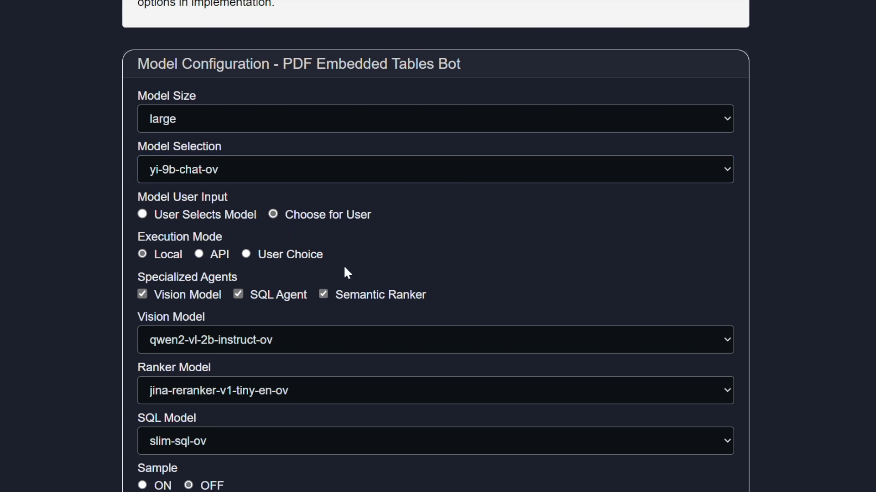
{"action": "left_click", "coordinate": [145, 294]}
{"action": "left_click", "coordinate": [238, 295]}
{"action": "key", "text": "Down"}
{"action": "left_click", "coordinate": [584, 270]}
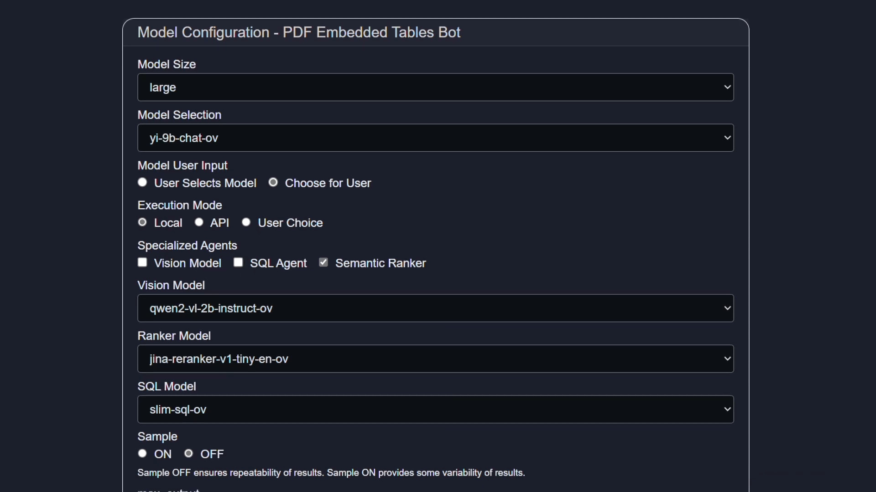
{"action": "scroll", "coordinate": [584, 271], "scroll_direction": "down", "scroll_amount": 3}
{"action": "scroll", "coordinate": [837, 352], "scroll_direction": "down", "scroll_amount": 1}
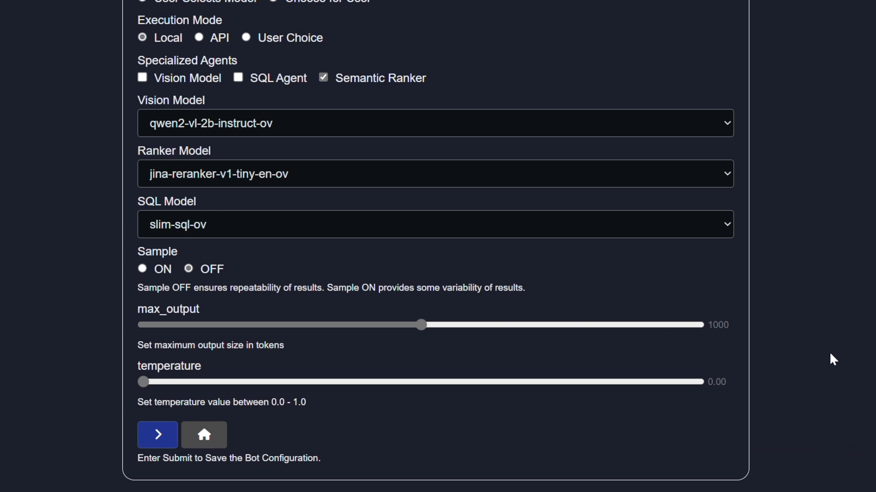
{"action": "left_click", "coordinate": [153, 434]}
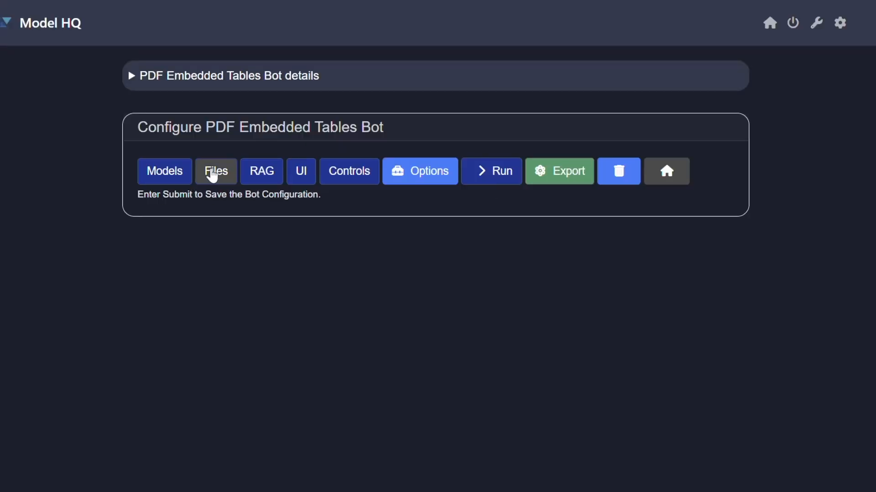
Add the six PDFs from accenture-fiscal-2021-annual-report through IBM 2021 Annual report as document sources and save them to the bot
{"action": "left_click", "coordinate": [213, 176]}
{"action": "left_click", "coordinate": [231, 184]}
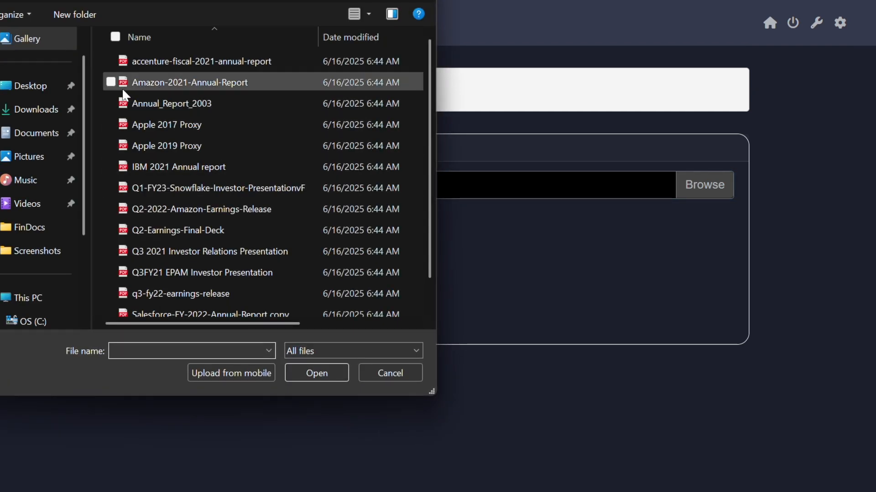
{"action": "left_click", "coordinate": [111, 61]}
{"action": "key", "text": "shift+Down"}
{"action": "key", "text": "shift+Down"}
{"action": "key", "text": "shift+Down"}
{"action": "key", "text": "shift+Down"}
{"action": "key", "text": "shift+Down"}
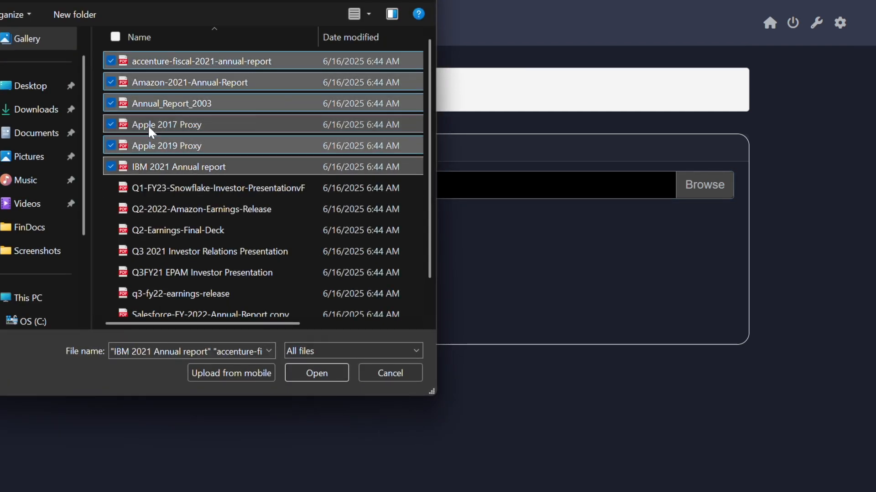
{"action": "left_click", "coordinate": [314, 373]}
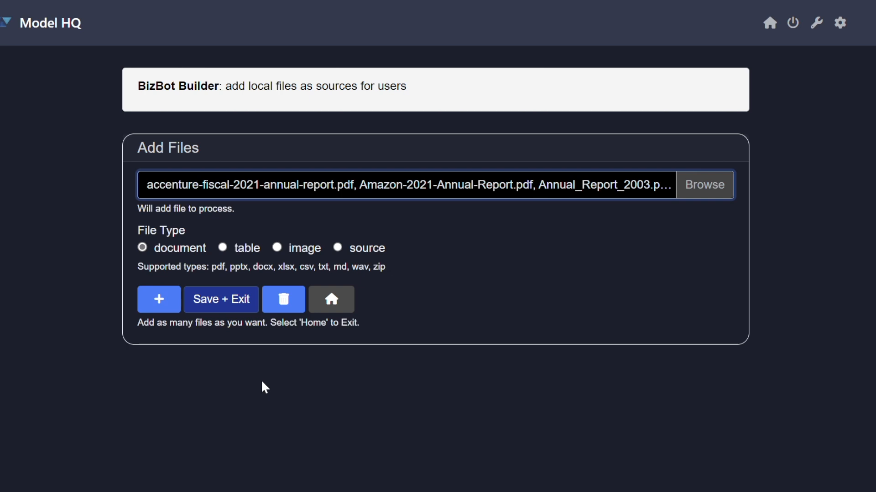
{"action": "left_click", "coordinate": [159, 299]}
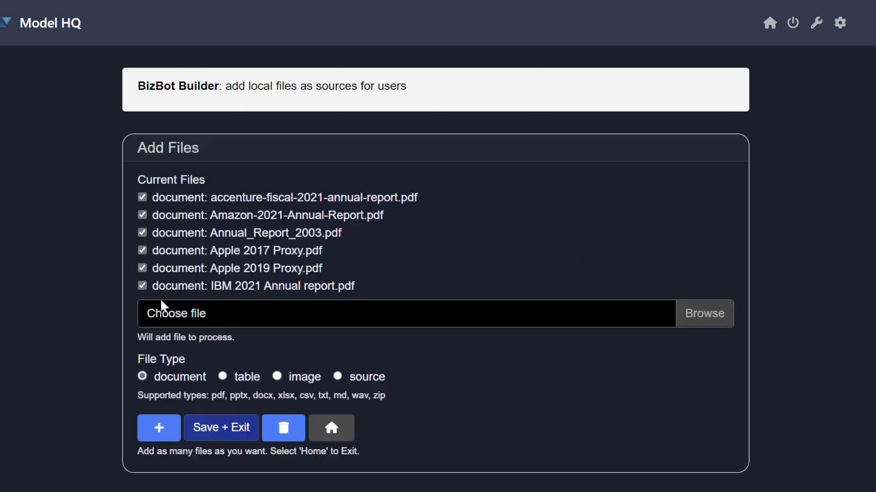
{"action": "left_click", "coordinate": [219, 436]}
In the RAG configuration, set context_top_n to 1, turn Table Only Mode on, and save
{"action": "left_click", "coordinate": [261, 172]}
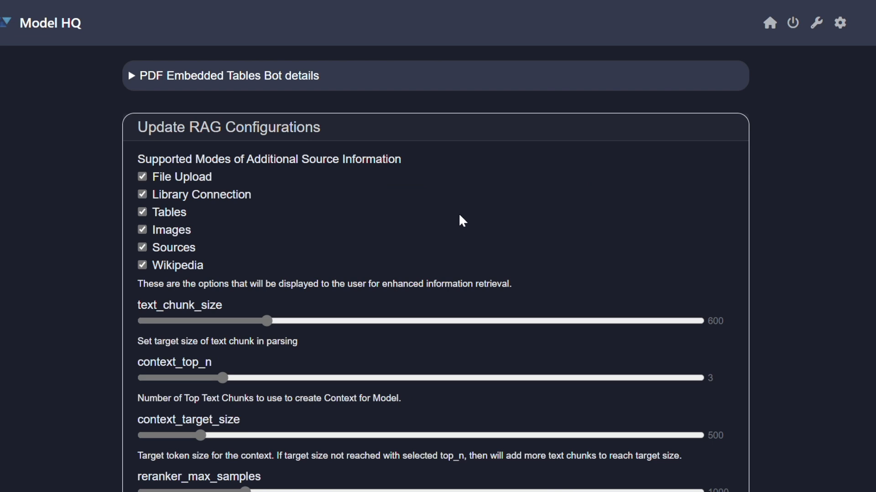
{"action": "scroll", "coordinate": [459, 219], "scroll_direction": "down", "scroll_amount": 5}
{"action": "left_click_drag", "start_coordinate": [223, 171], "coordinate": [143, 172]}
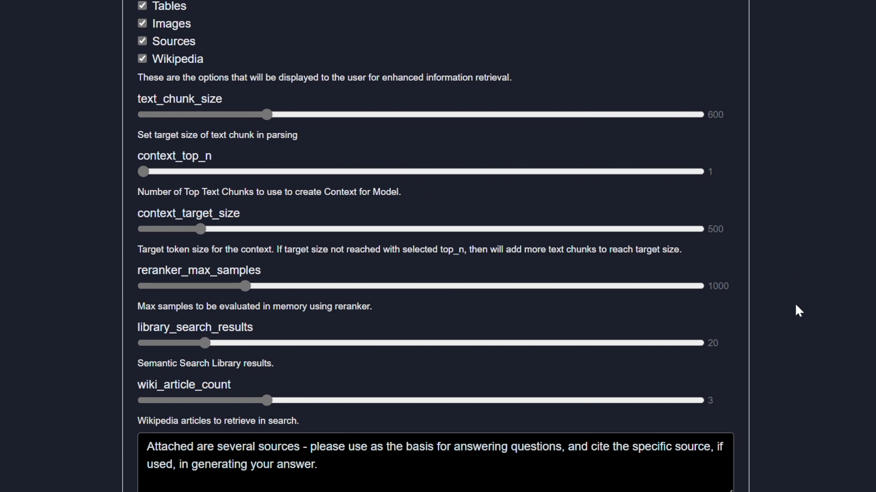
{"action": "scroll", "coordinate": [796, 306], "scroll_direction": "down", "scroll_amount": 3}
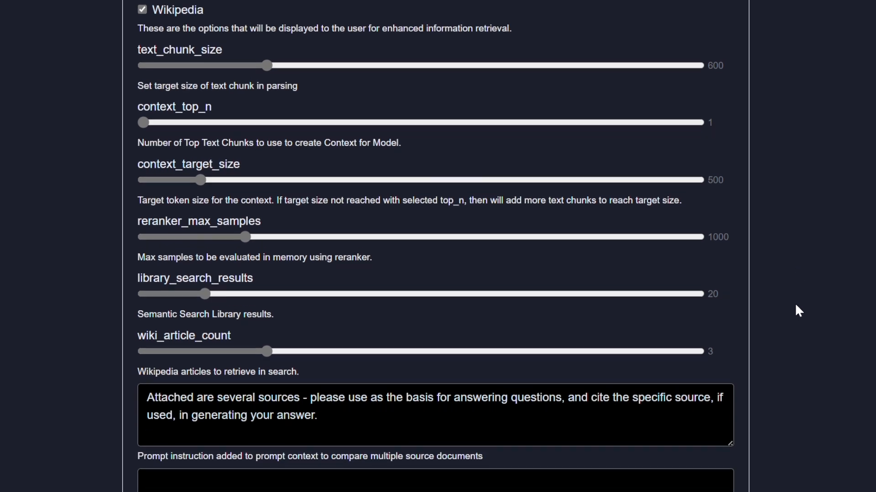
{"action": "scroll", "coordinate": [796, 308], "scroll_direction": "down", "scroll_amount": 6}
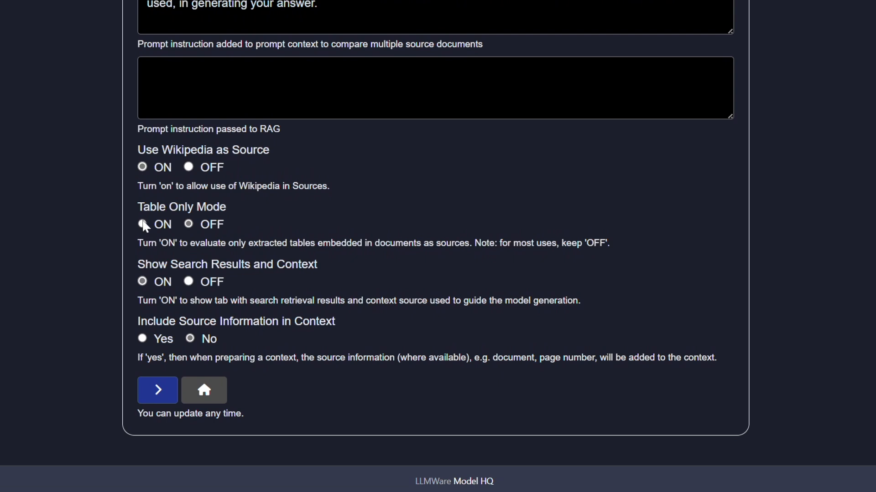
{"action": "left_click", "coordinate": [143, 224]}
{"action": "left_click", "coordinate": [169, 383]}
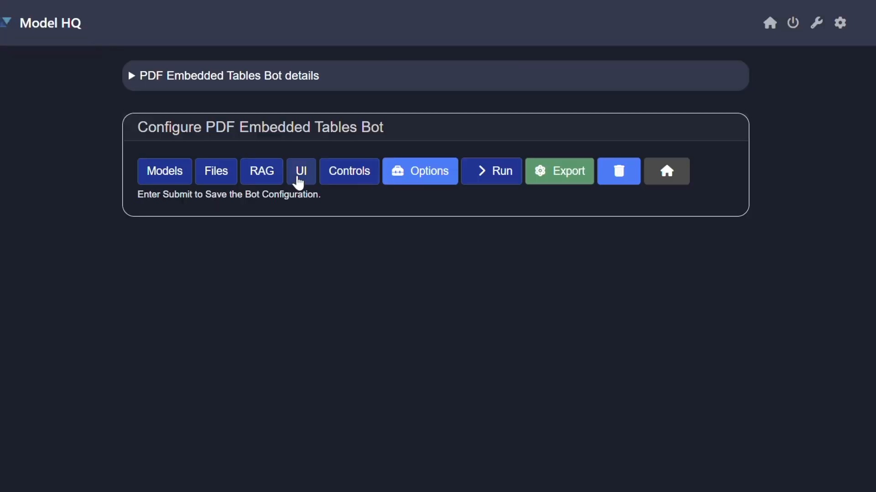
Set both the title and the app title of the bot's custom UI to PDF Bot
{"action": "left_click", "coordinate": [301, 173]}
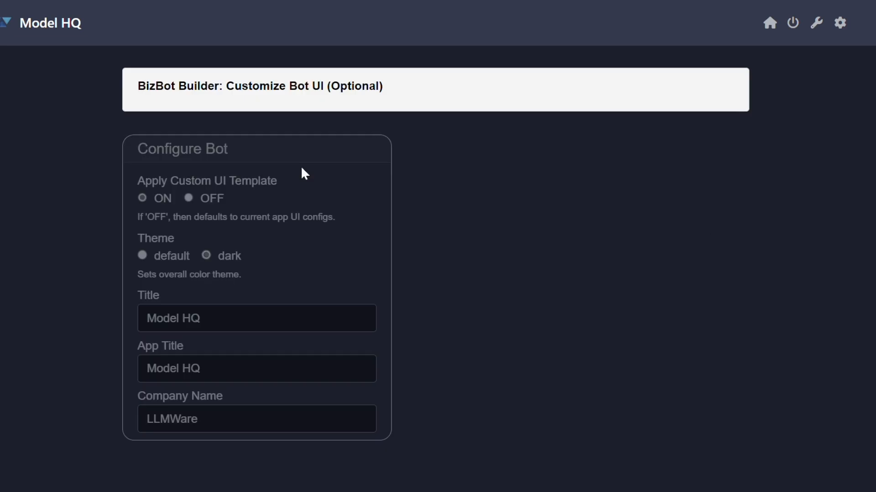
{"action": "left_click", "coordinate": [218, 324]}
{"action": "triple_click", "coordinate": [217, 324]}
{"action": "key", "text": "BackSpace"}
{"action": "type", "text": "PDF Bot"}
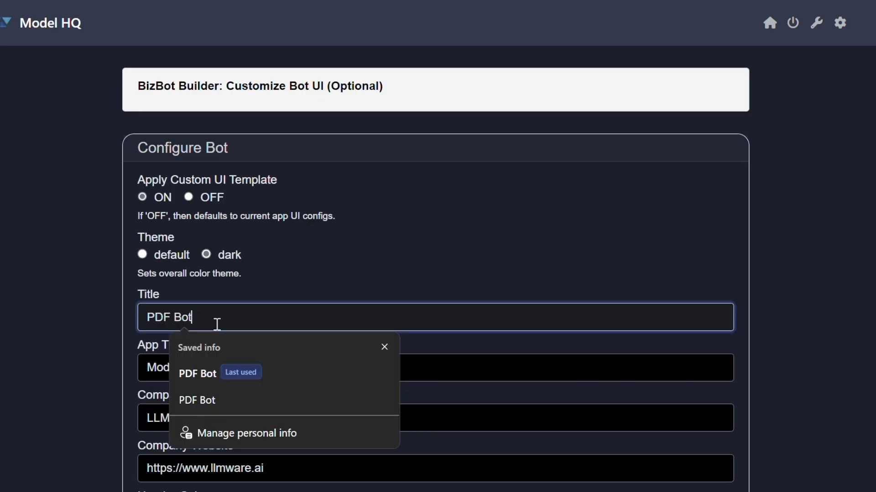
{"action": "triple_click", "coordinate": [198, 367]}
{"action": "type", "text": "PDF Bot"}
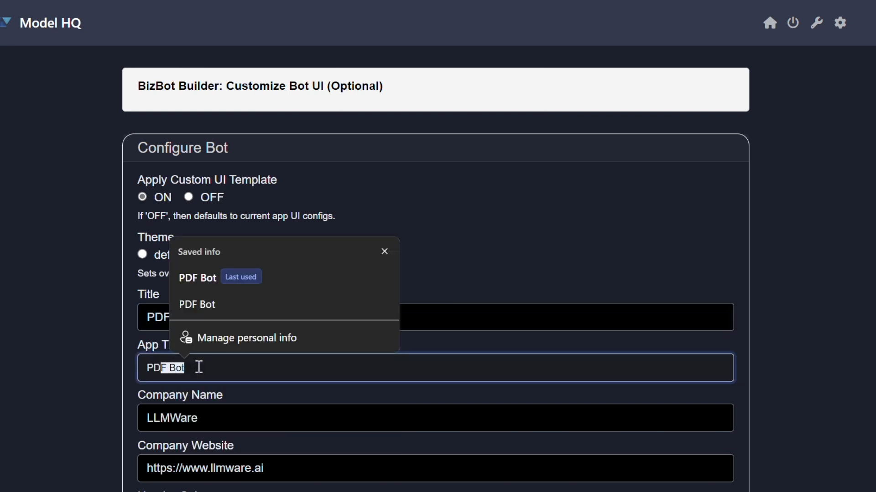
Change the bot UI's footer color to #4a4a4a
{"action": "scroll", "coordinate": [824, 200], "scroll_direction": "down", "scroll_amount": 3}
{"action": "scroll", "coordinate": [682, 348], "scroll_direction": "down", "scroll_amount": 4}
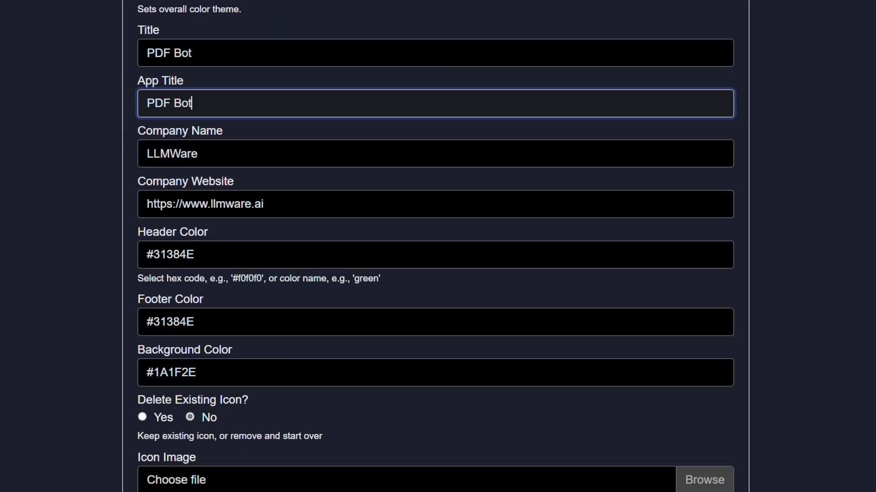
{"action": "left_click", "coordinate": [223, 257]}
{"action": "key", "text": "BackSpace"}
{"action": "key", "text": "BackSpace"}
{"action": "key", "text": "BackSpace"}
{"action": "key", "text": "BackSpace"}
{"action": "key", "text": "BackSpace"}
{"action": "key", "text": "BackSpace"}
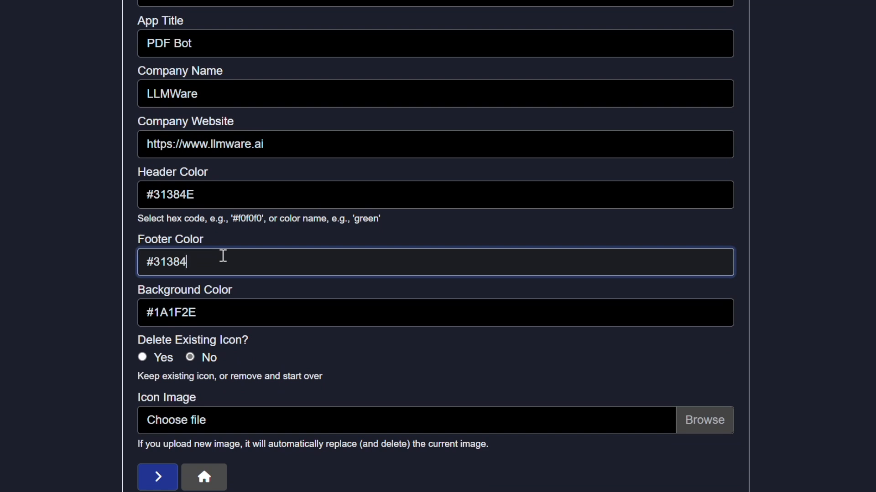
{"action": "type", "text": "4a4a4a"}
{"action": "key", "text": "BackSpace"}
{"action": "key", "text": "BackSpace"}
{"action": "key", "text": "BackSpace"}
{"action": "type", "text": "a4a"}
Change the bot UI's header color to #4a4a4a and save the UI configuration
{"action": "left_click", "coordinate": [219, 194]}
{"action": "key", "text": "BackSpace"}
{"action": "key", "text": "BackSpace"}
{"action": "key", "text": "BackSpace"}
{"action": "key", "text": "BackSpace"}
{"action": "key", "text": "BackSpace"}
{"action": "key", "text": "BackSpace"}
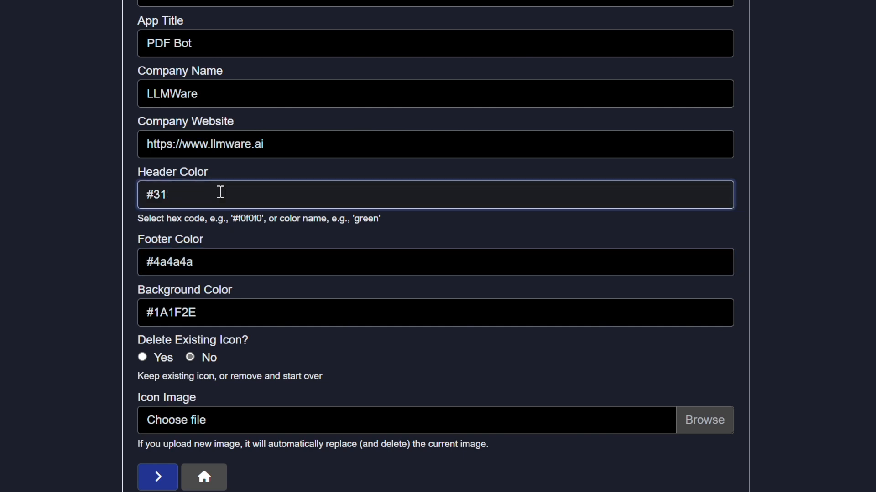
{"action": "type", "text": "4a4a4a"}
{"action": "left_click", "coordinate": [155, 483]}
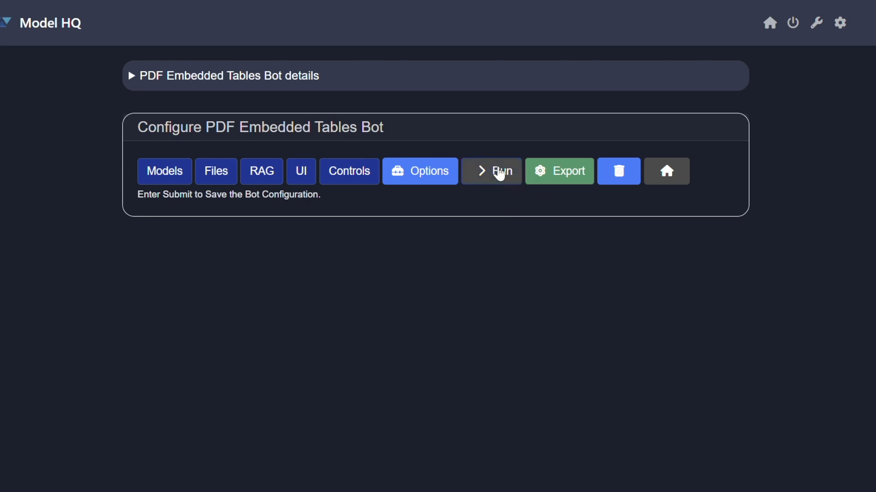
Run the bot and apply the loaded source Amazon-2021-Annual-Report.pdf to the chat
{"action": "left_click", "coordinate": [500, 173]}
{"action": "left_click", "coordinate": [160, 253]}
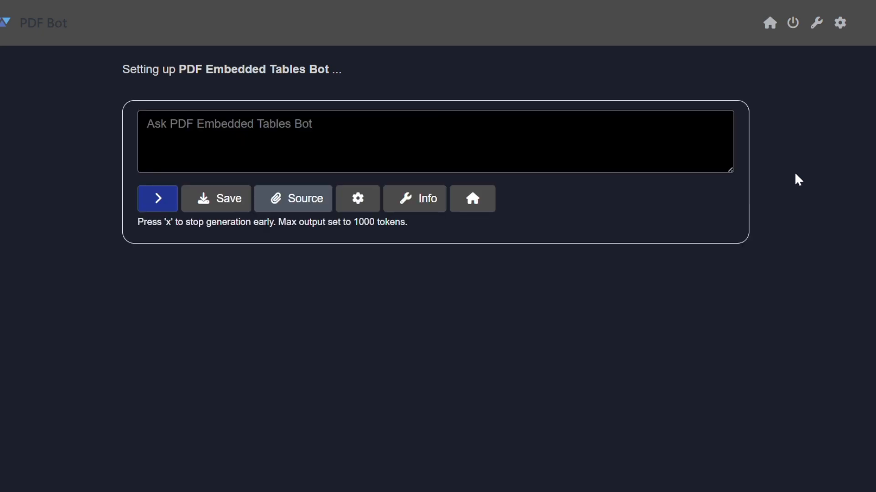
{"action": "left_click", "coordinate": [301, 203]}
{"action": "left_click", "coordinate": [343, 220]}
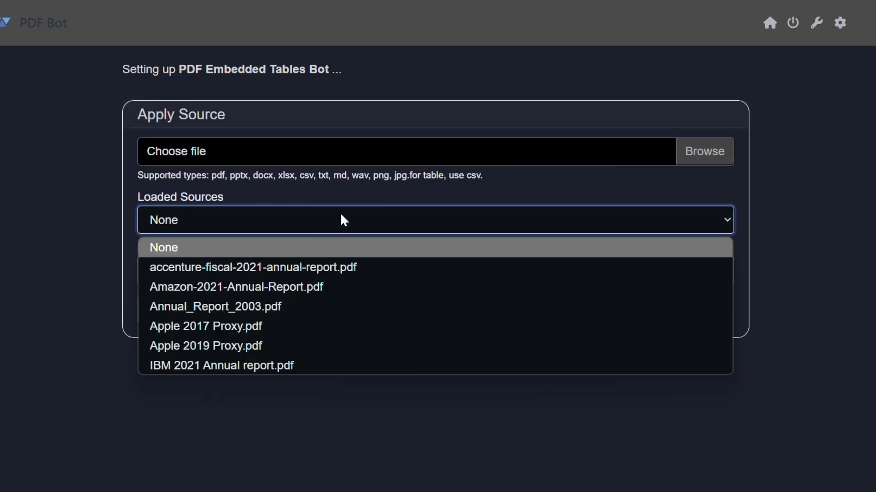
{"action": "left_click", "coordinate": [329, 290]}
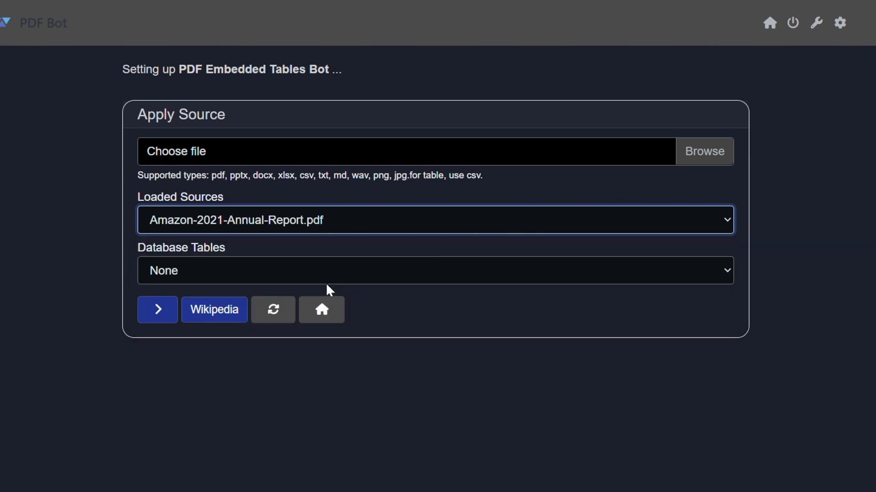
{"action": "left_click", "coordinate": [158, 312]}
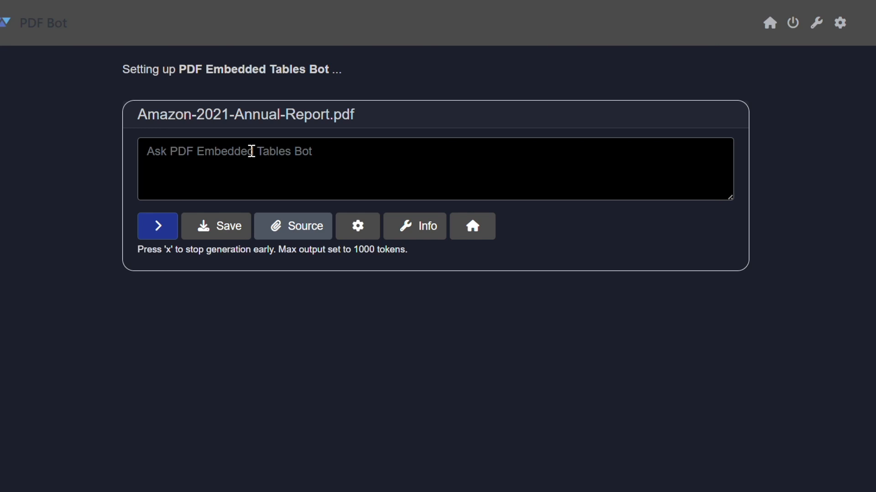
Ask the bot "According to the statement of operations, what is the total revenue in 2021?"
{"action": "left_click", "coordinate": [251, 151]}
{"action": "type", "text": "According to the statement of operations, what is the total revenue in 2021?"}
{"action": "left_click", "coordinate": [156, 226]}
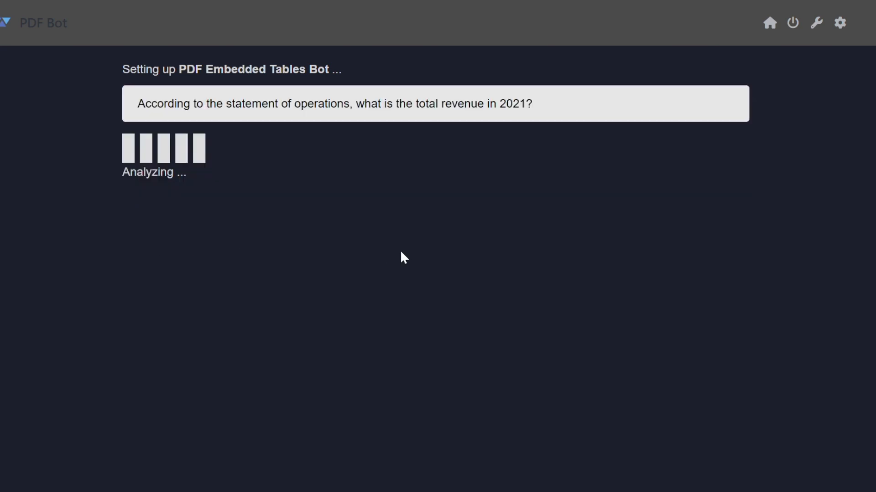
{"action": "left_click", "coordinate": [129, 173]}
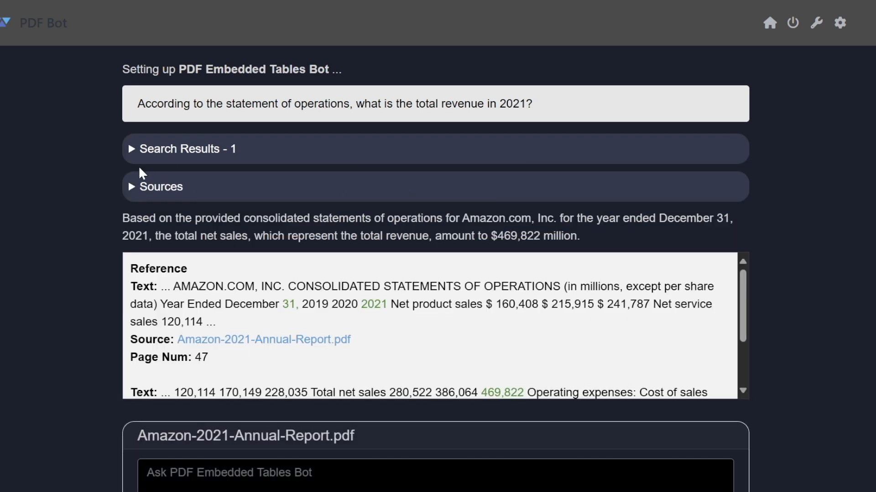
Examine the extracted sources, the answer and the highlighted reference text for the 2021 total revenue question
{"action": "left_click", "coordinate": [134, 187]}
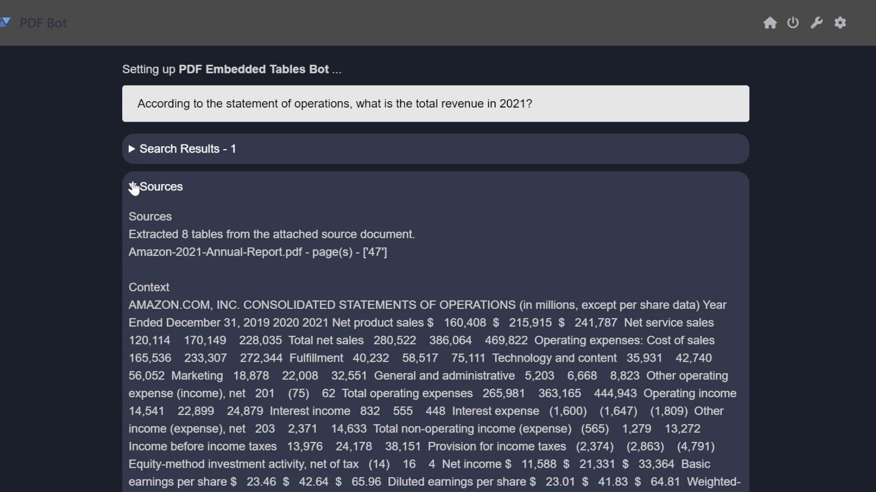
{"action": "left_click", "coordinate": [133, 187]}
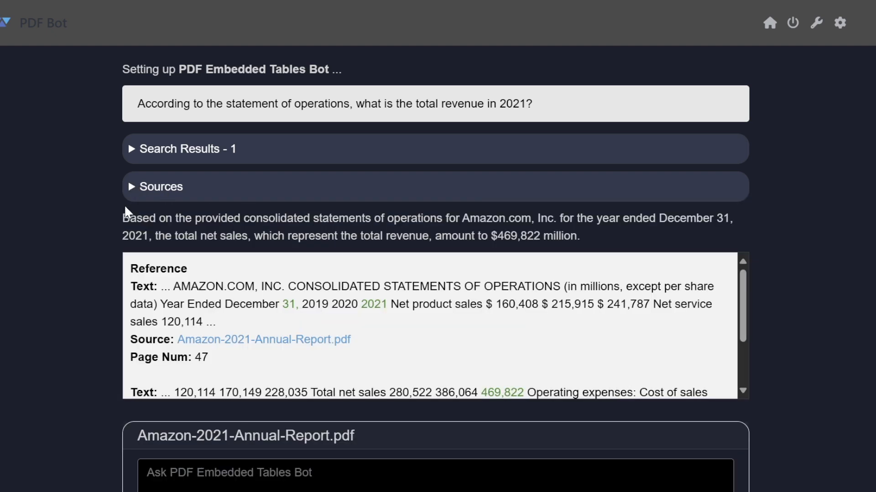
{"action": "left_click_drag", "start_coordinate": [130, 218], "coordinate": [601, 241]}
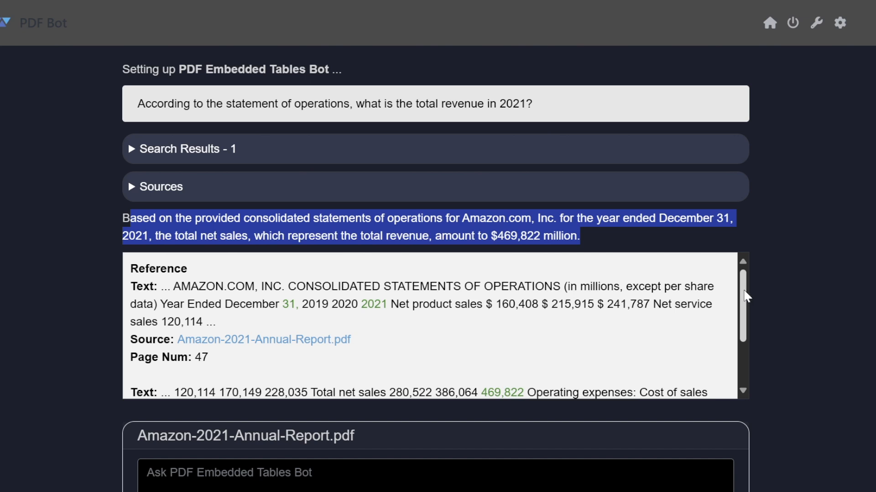
{"action": "left_click_drag", "start_coordinate": [746, 296], "coordinate": [741, 337]}
{"action": "left_click_drag", "start_coordinate": [481, 312], "coordinate": [527, 314]}
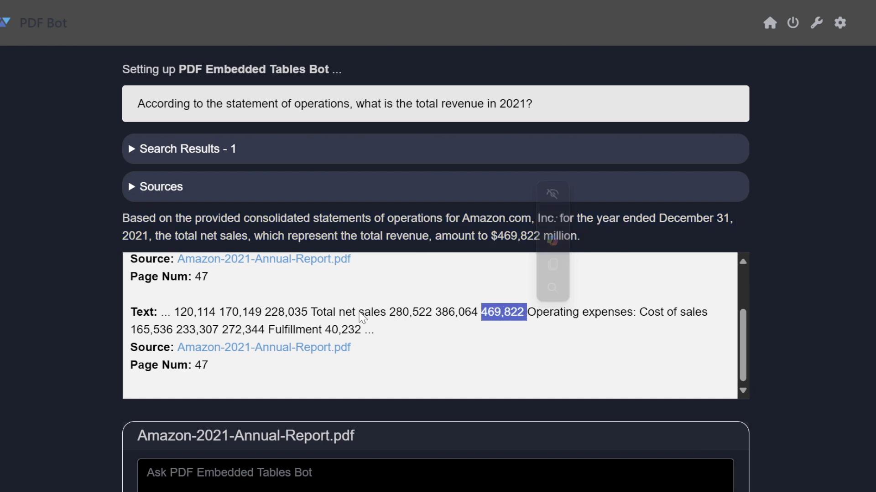
{"action": "left_click_drag", "start_coordinate": [312, 312], "coordinate": [501, 315]}
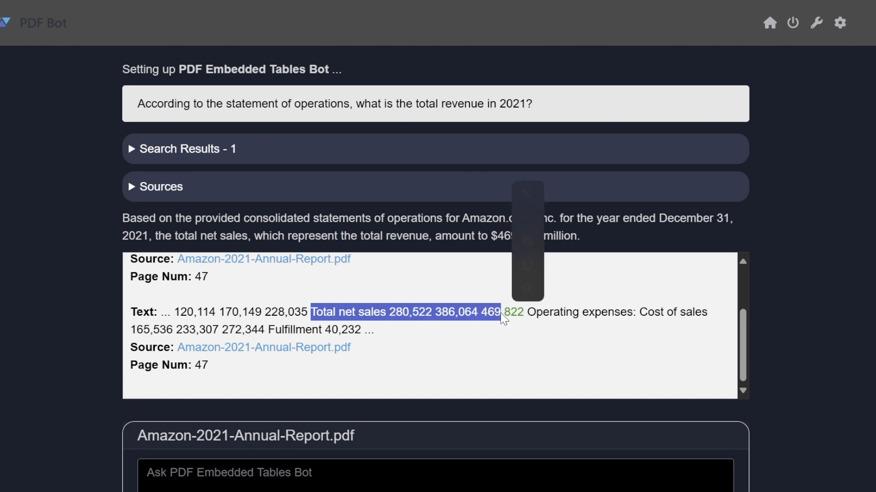
{"action": "left_click", "coordinate": [507, 354]}
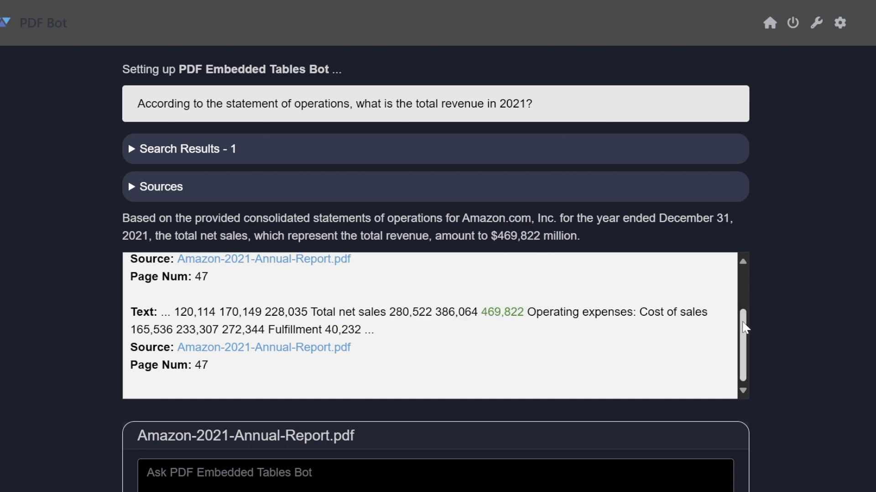
Ask the bot "Based on the balance sheet, what is the cash balance over the last two years?"
{"action": "scroll", "coordinate": [757, 358], "scroll_direction": "down", "scroll_amount": 1}
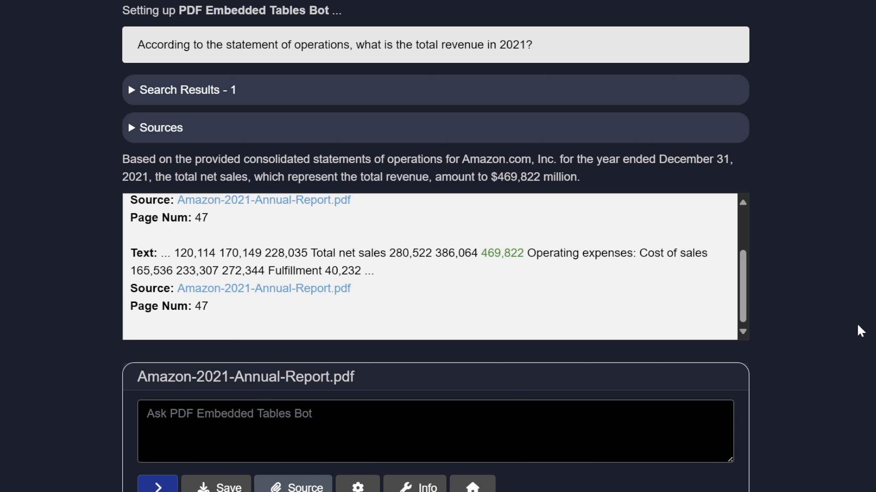
{"action": "scroll", "coordinate": [856, 323], "scroll_direction": "down", "scroll_amount": 2}
{"action": "left_click", "coordinate": [499, 334]}
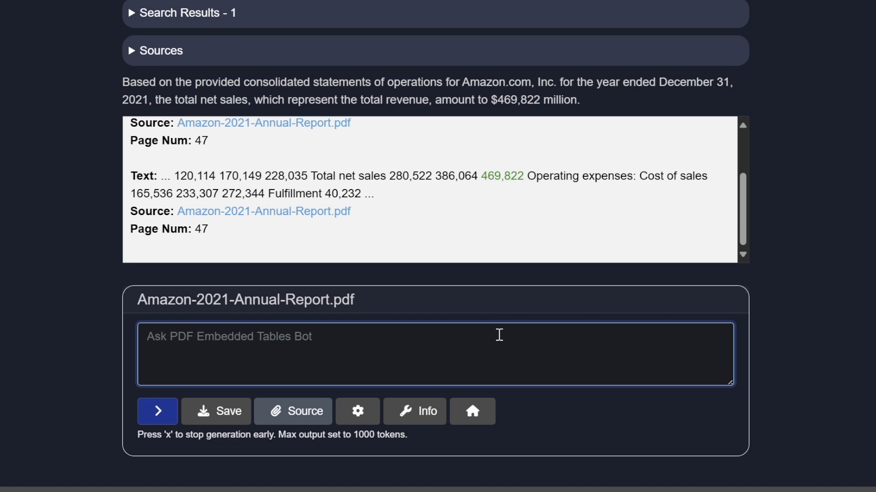
{"action": "type", "text": "Based on the balance sheet, what is the cash balance over the last two years?"}
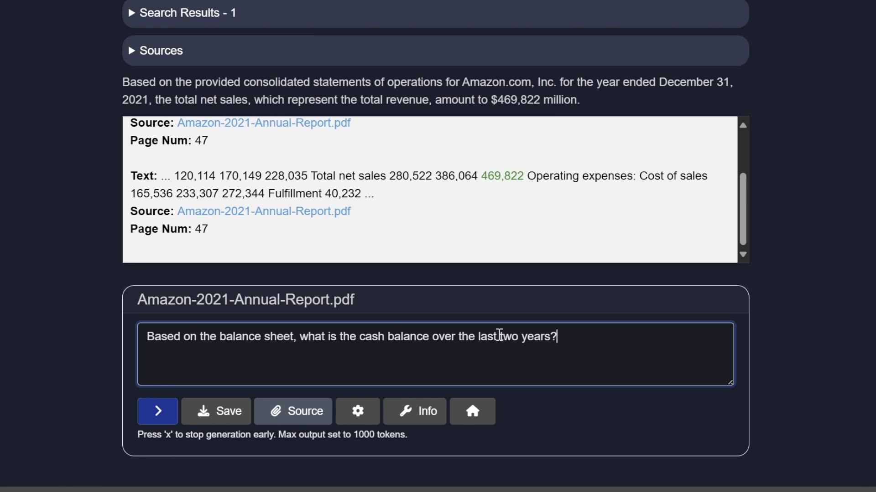
{"action": "left_click", "coordinate": [164, 415]}
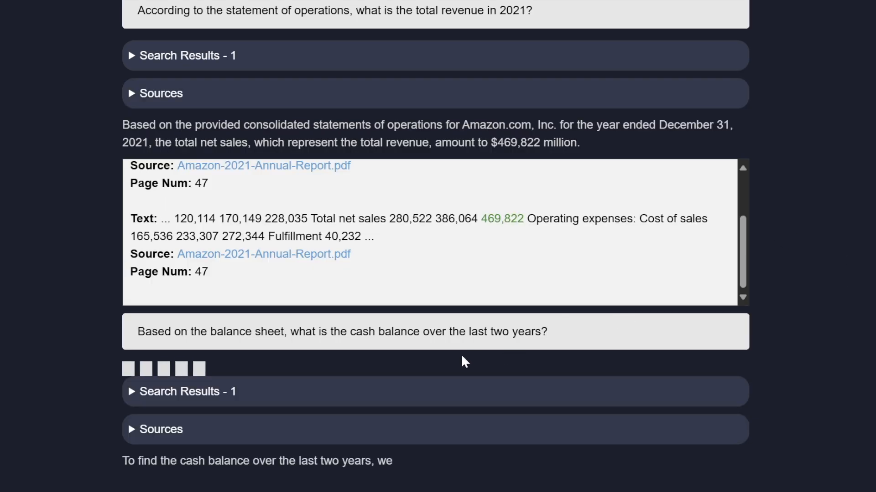
Examine the search results, the answer and the cash figures in the reference text for the balance sheet question
{"action": "left_click", "coordinate": [133, 393]}
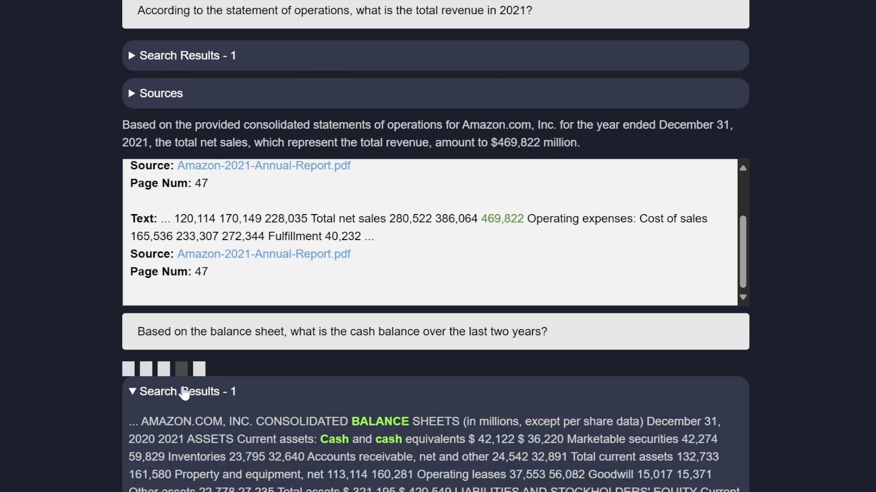
{"action": "scroll", "coordinate": [846, 372], "scroll_direction": "down", "scroll_amount": 3}
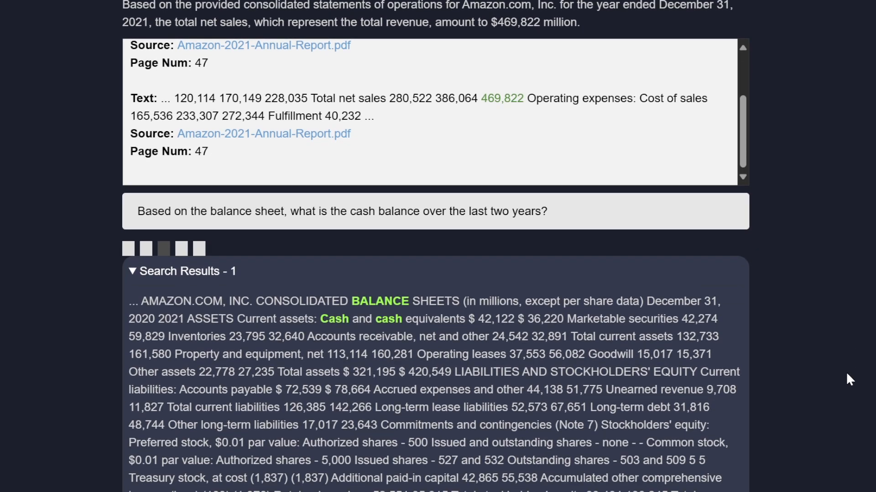
{"action": "scroll", "coordinate": [846, 371], "scroll_direction": "down", "scroll_amount": 4}
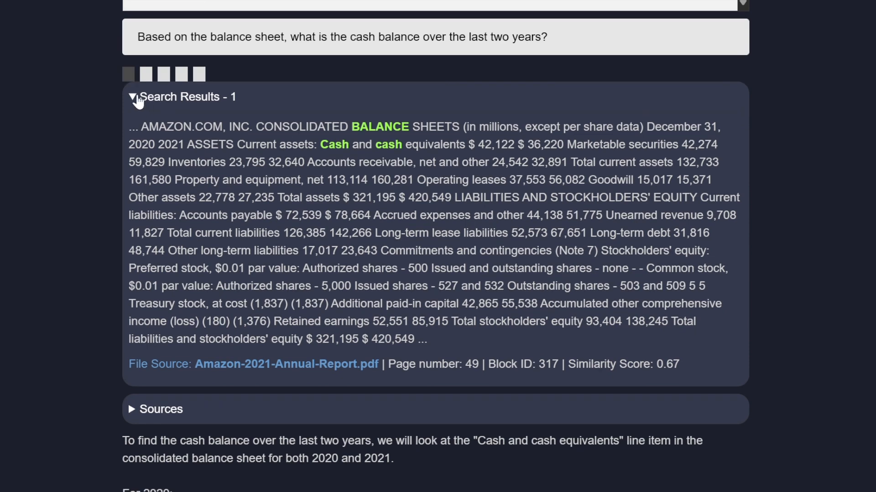
{"action": "left_click", "coordinate": [137, 98]}
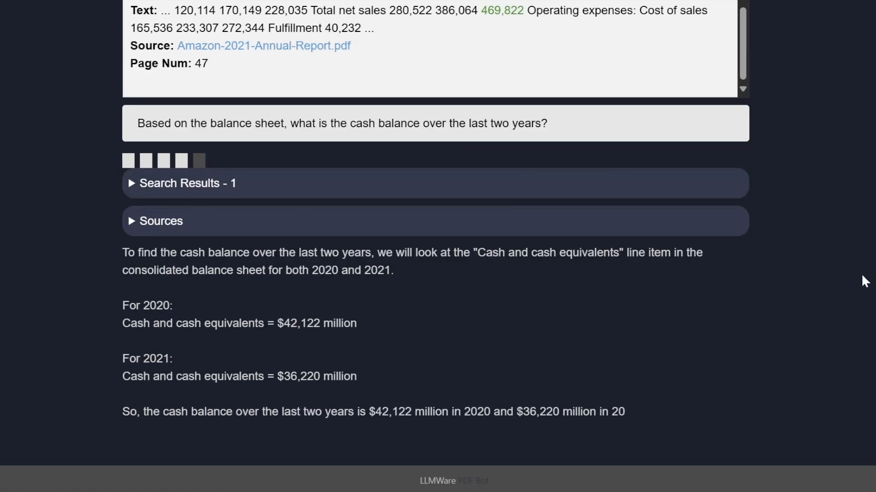
{"action": "scroll", "coordinate": [862, 276], "scroll_direction": "down", "scroll_amount": 3}
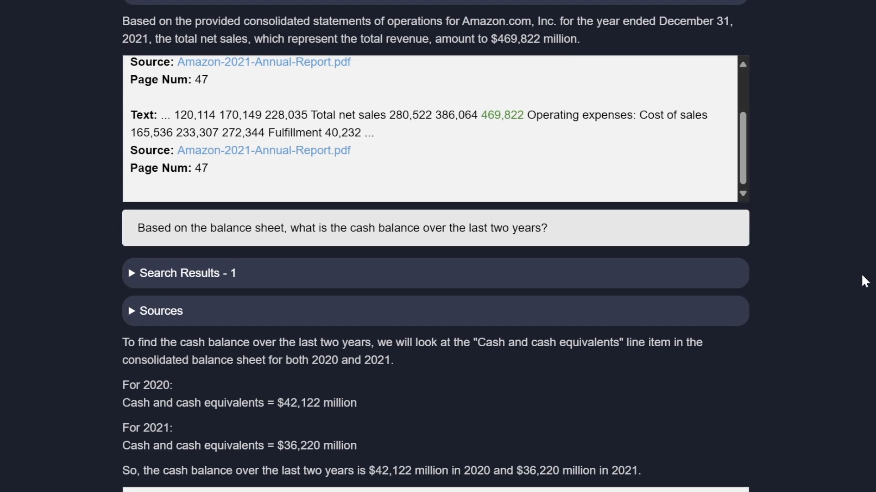
{"action": "scroll", "coordinate": [860, 272], "scroll_direction": "down", "scroll_amount": 3}
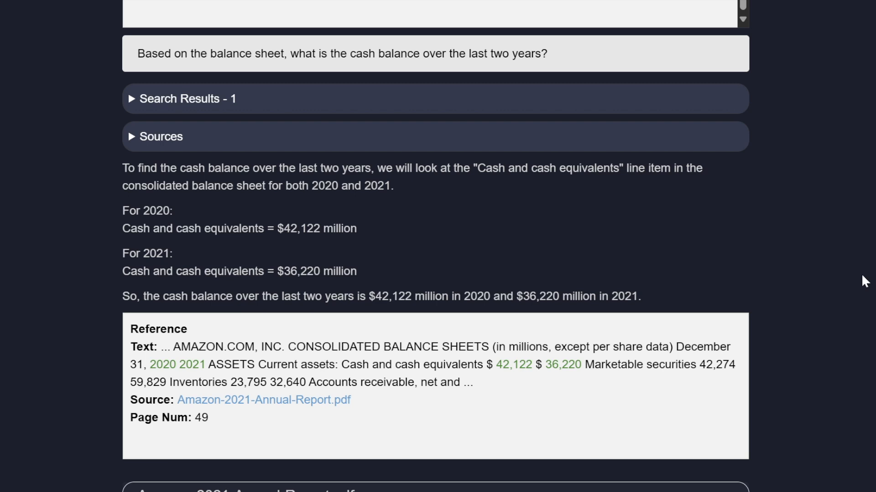
{"action": "scroll", "coordinate": [861, 273], "scroll_direction": "down", "scroll_amount": 2}
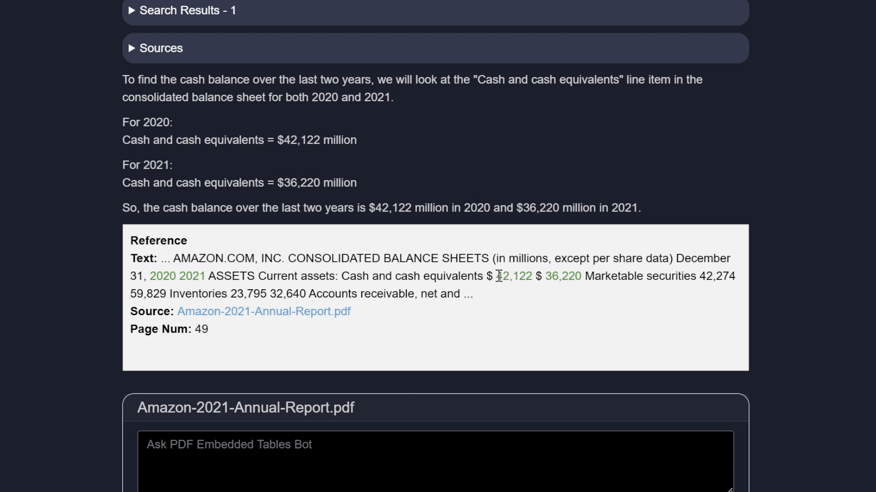
{"action": "left_click_drag", "start_coordinate": [495, 276], "coordinate": [580, 279]}
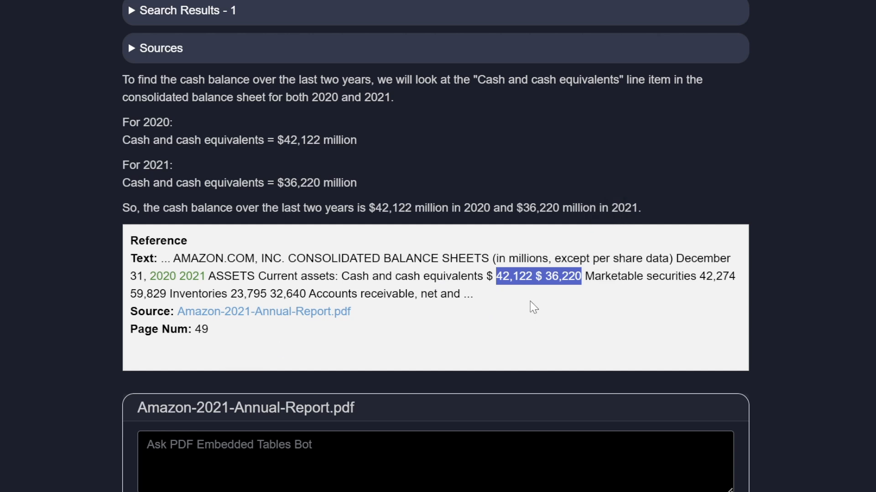
{"action": "left_click", "coordinate": [821, 359]}
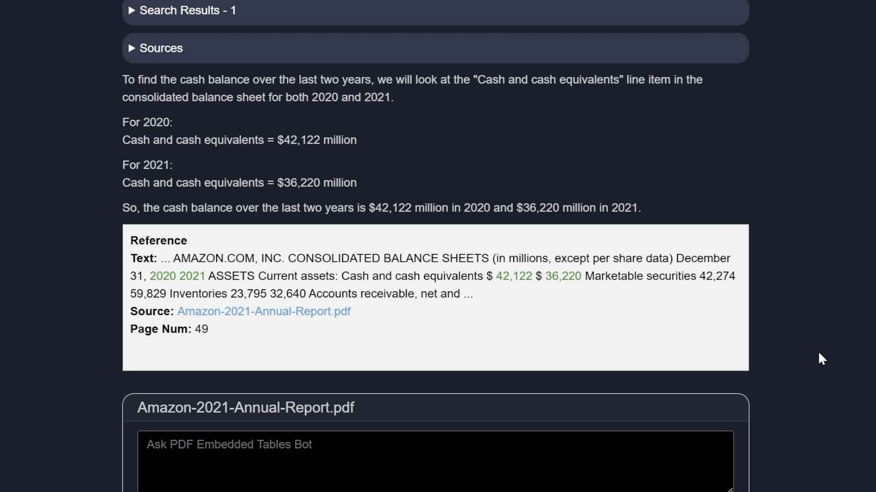
Ask the bot "Based on the cash flow statement, what is the cash balance at the end of 2020 and 2021?"
{"action": "left_click", "coordinate": [581, 442]}
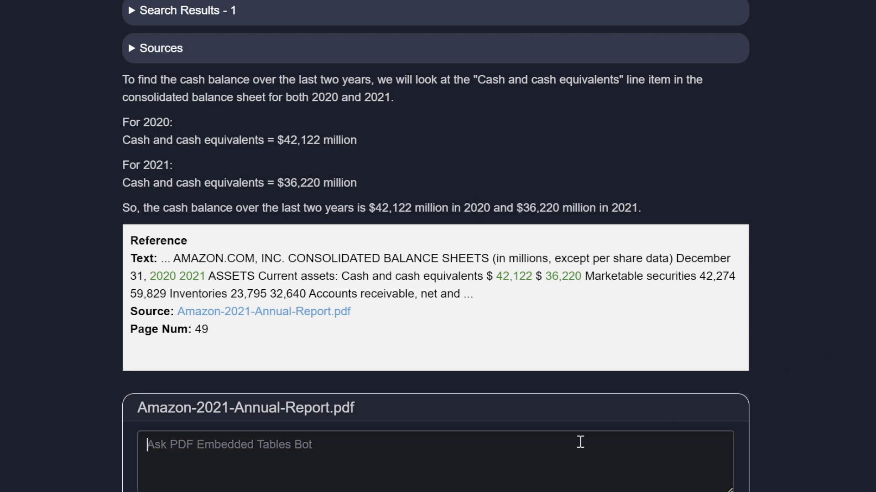
{"action": "type", "text": "Based on the "}
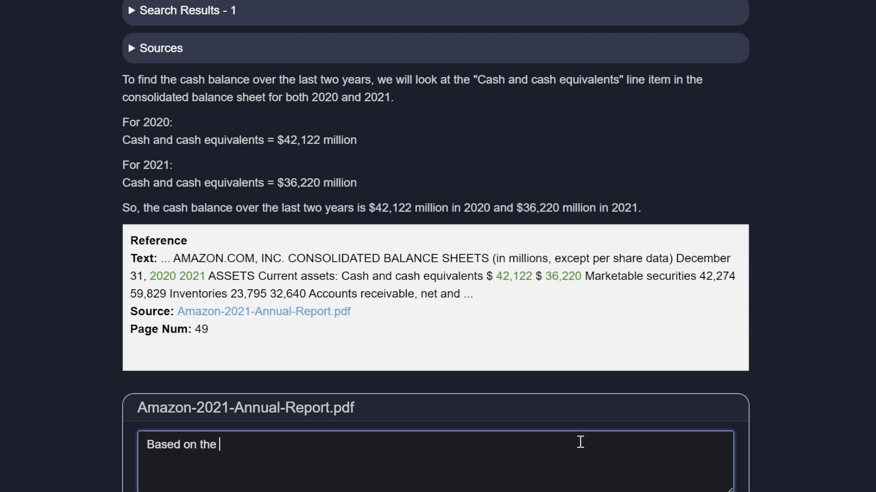
{"action": "type", "text": "cash flow statement, "}
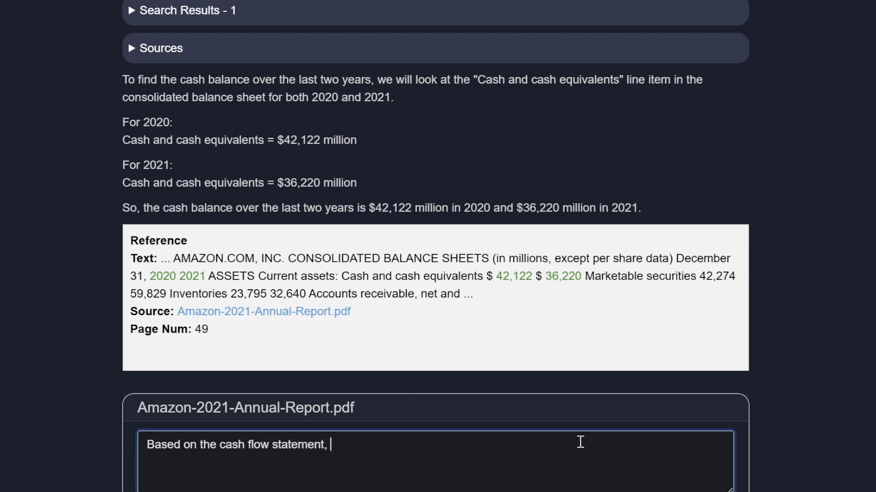
{"action": "type", "text": "what is the "}
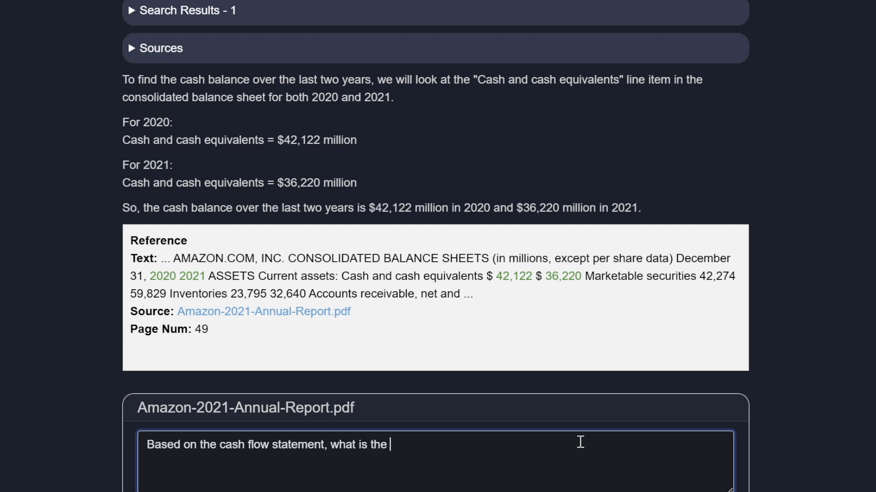
{"action": "type", "text": "cash balance at"}
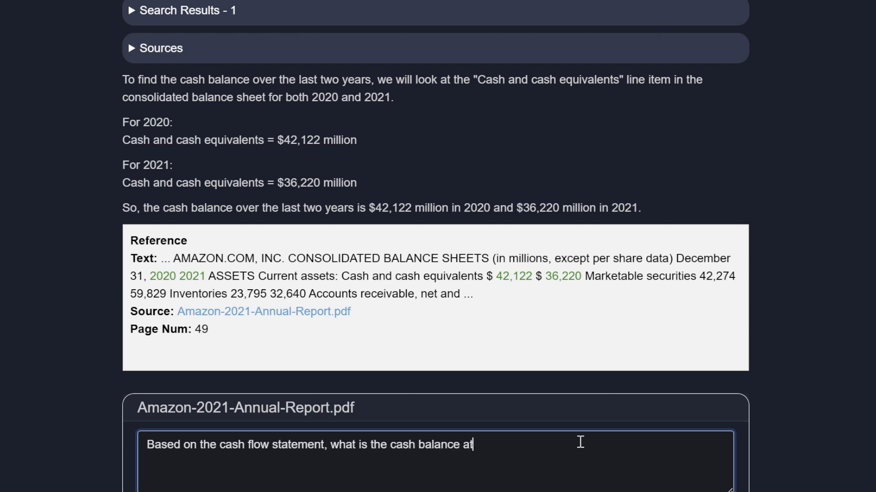
{"action": "type", "text": " the end of 2020 and end"}
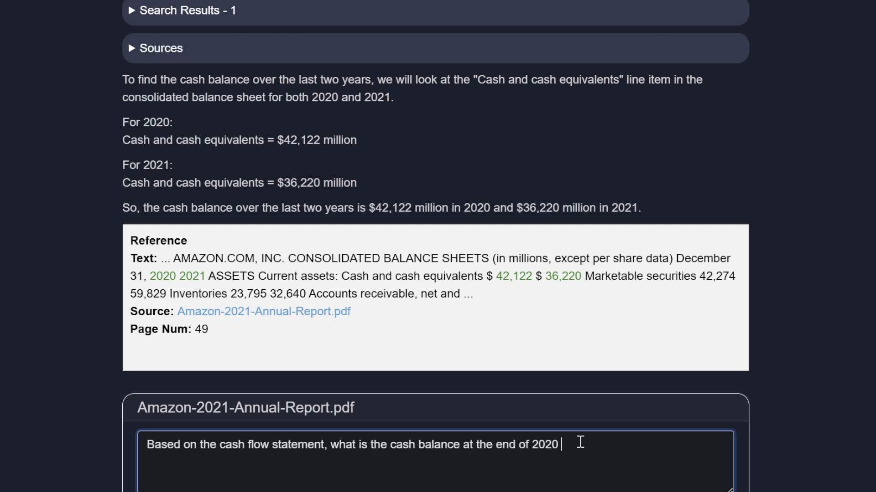
{"action": "key", "text": "BackSpace"}
{"action": "key", "text": "BackSpace"}
{"action": "key", "text": "BackSpace"}
{"action": "type", "text": "2021?"}
{"action": "scroll", "coordinate": [586, 436], "scroll_direction": "down", "scroll_amount": 3}
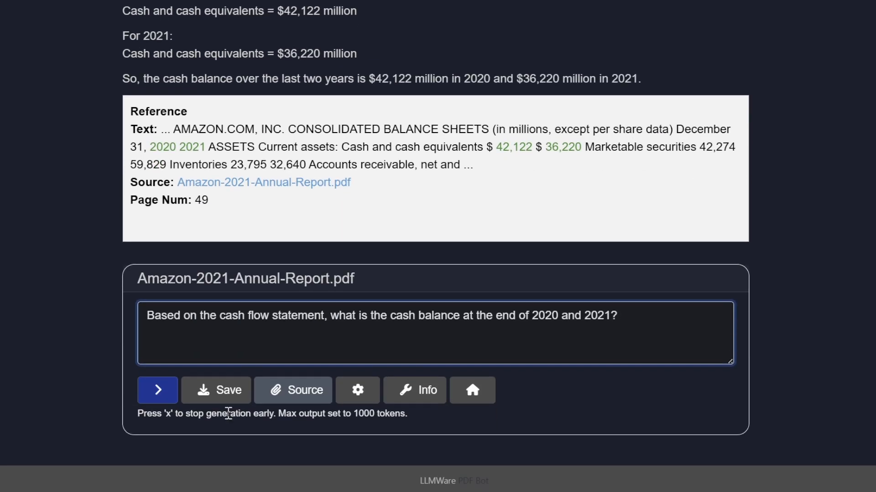
{"action": "left_click", "coordinate": [154, 392]}
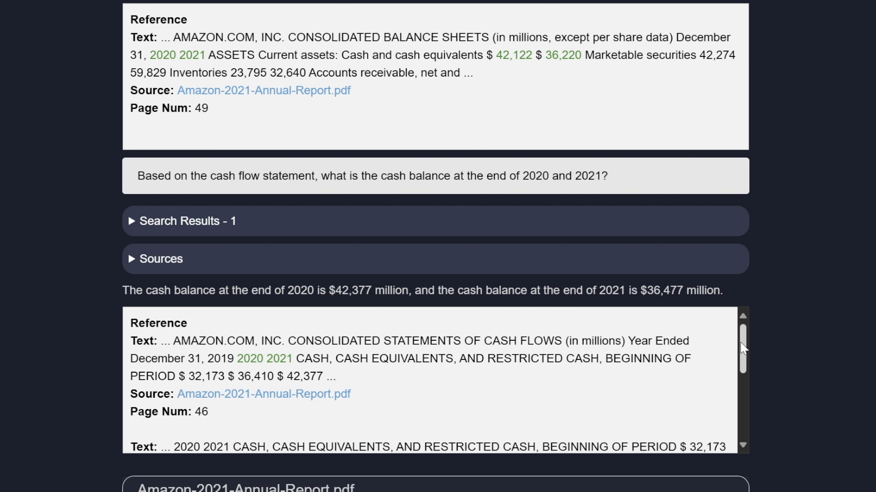
Check the end-of-period cash figures in the reference text under the cash flow statement answer
{"action": "left_click_drag", "start_coordinate": [742, 349], "coordinate": [745, 428]}
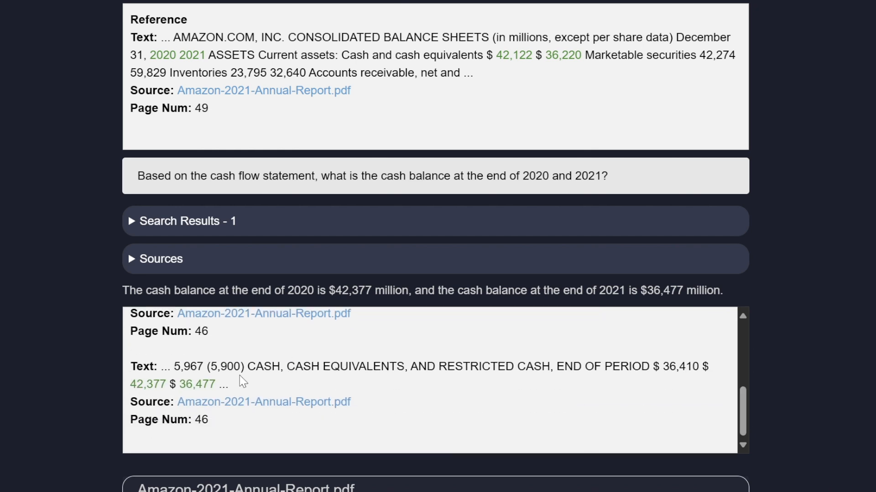
{"action": "left_click_drag", "start_coordinate": [136, 386], "coordinate": [206, 385]}
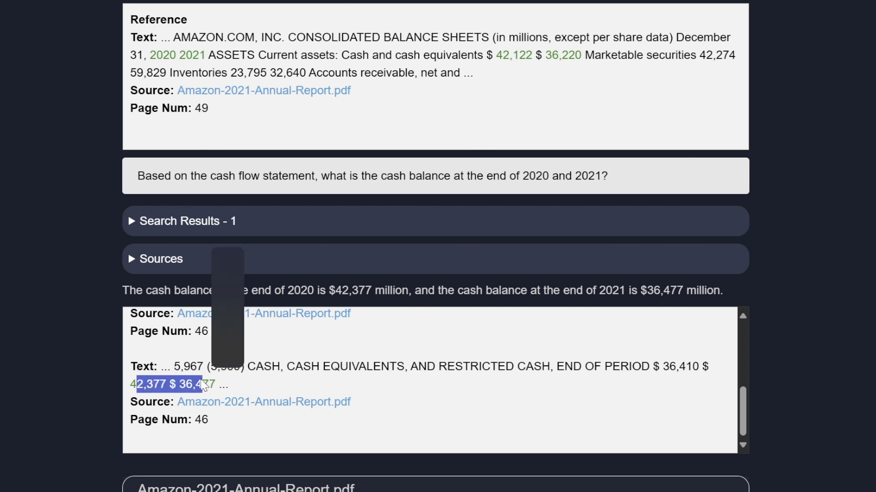
{"action": "left_click", "coordinate": [247, 380]}
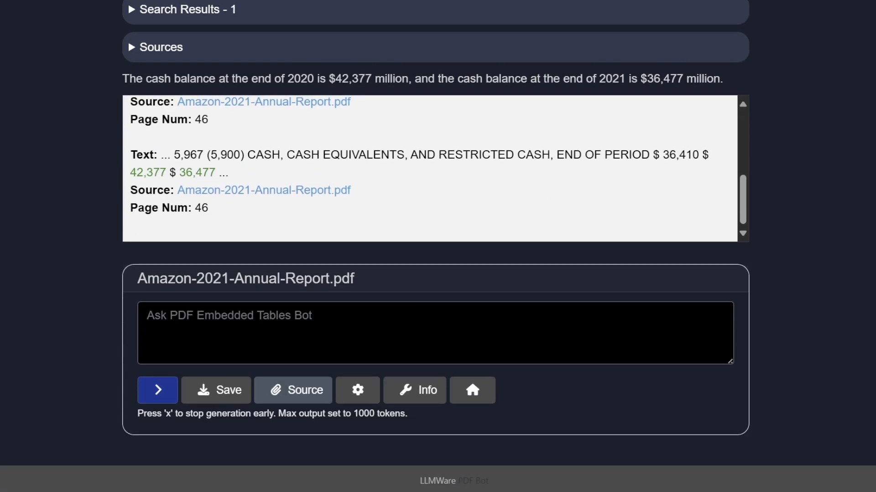
Ask the bot "Based on the cash flow statement, what are the key financial highlights?" and look over its answer
{"action": "left_click", "coordinate": [351, 315]}
{"action": "type", "text": "Baaed"}
{"action": "key", "text": "BackSpace"}
{"action": "key", "text": "BackSpace"}
{"action": "key", "text": "BackSpace"}
{"action": "type", "text": "sed on the cash flow statement, what are"}
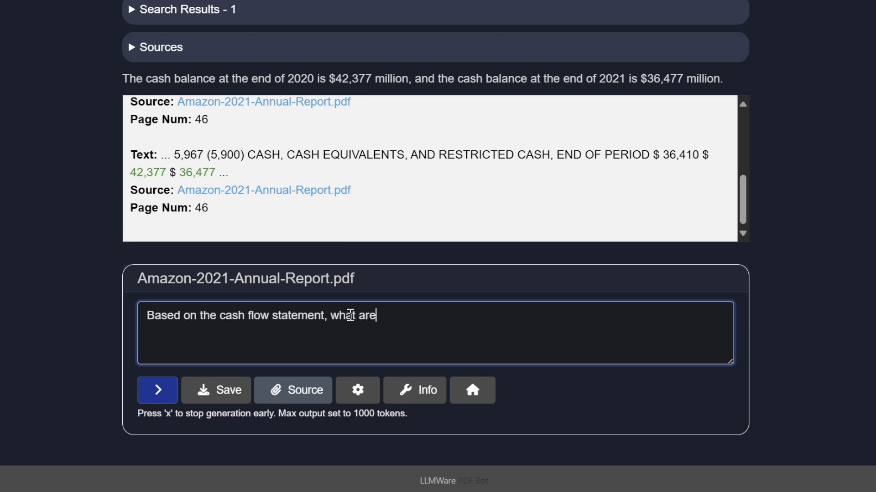
{"action": "type", "text": " the key financial highlig"}
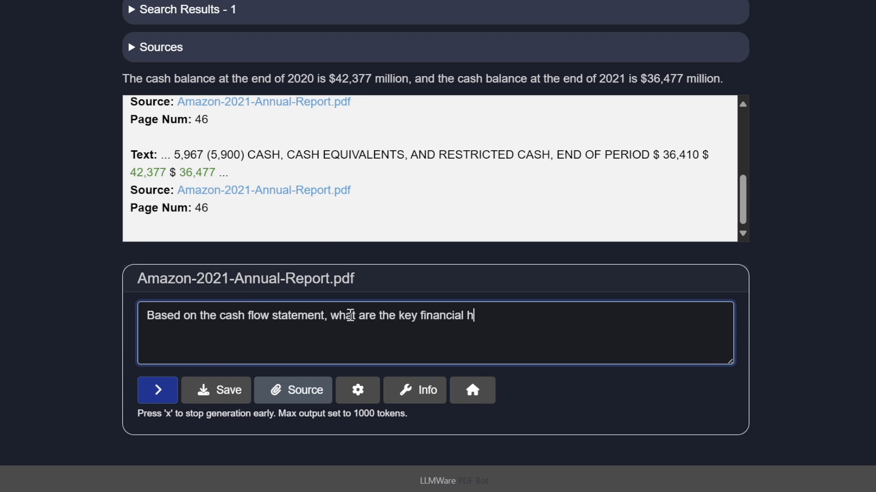
{"action": "type", "text": "hts?"}
{"action": "key", "text": "Return"}
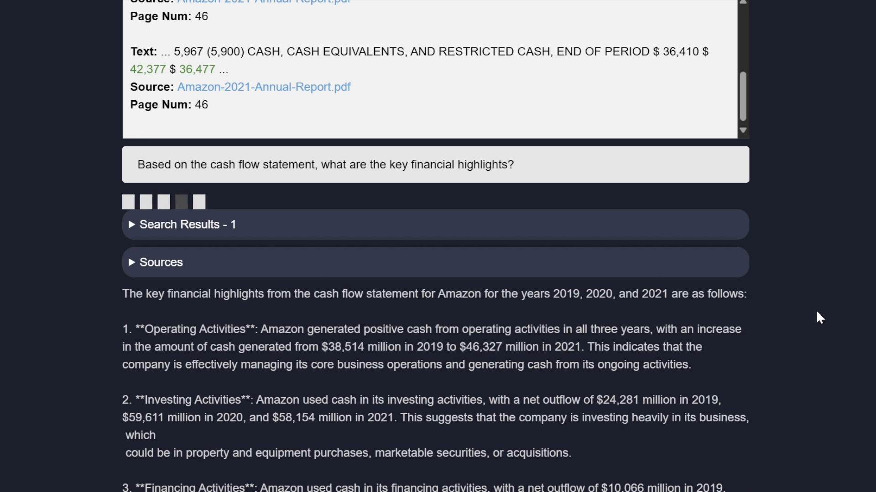
{"action": "scroll", "coordinate": [817, 310], "scroll_direction": "down", "scroll_amount": 1}
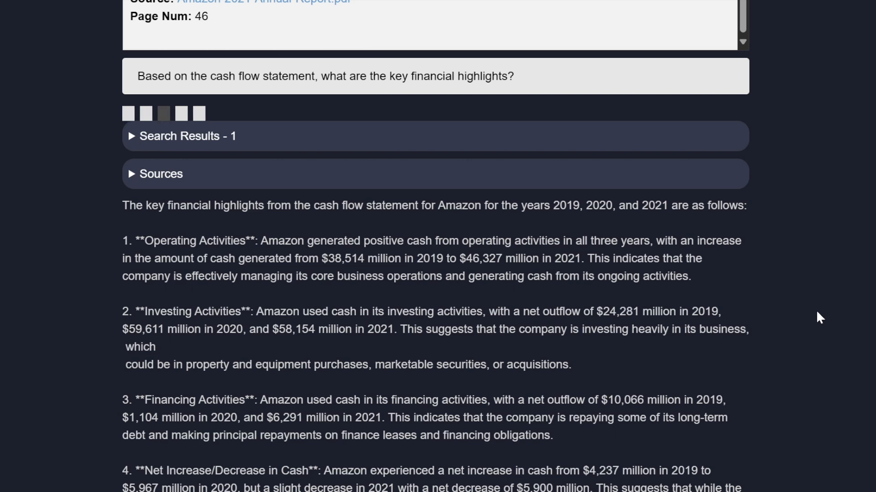
{"action": "scroll", "coordinate": [819, 317], "scroll_direction": "up", "scroll_amount": 6}
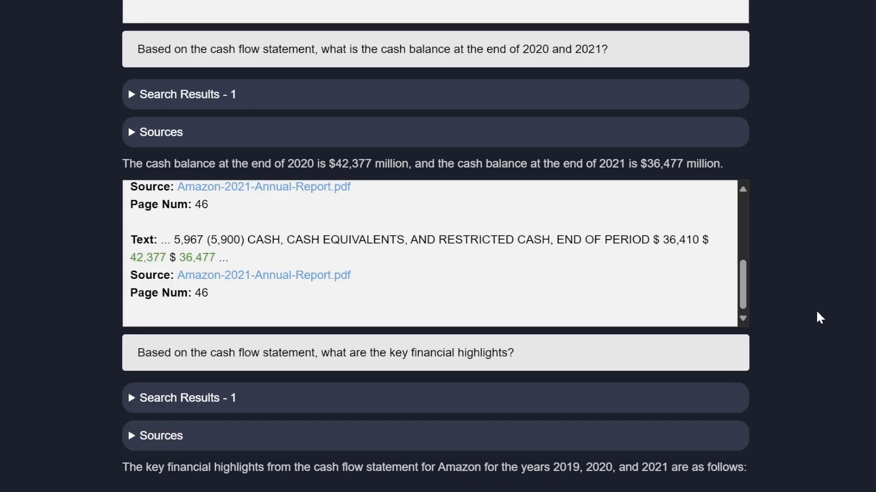
Read the cash flow highlights answer and compare its operating, investing and financing figures with the reference text
{"action": "scroll", "coordinate": [816, 313], "scroll_direction": "down", "scroll_amount": 4}
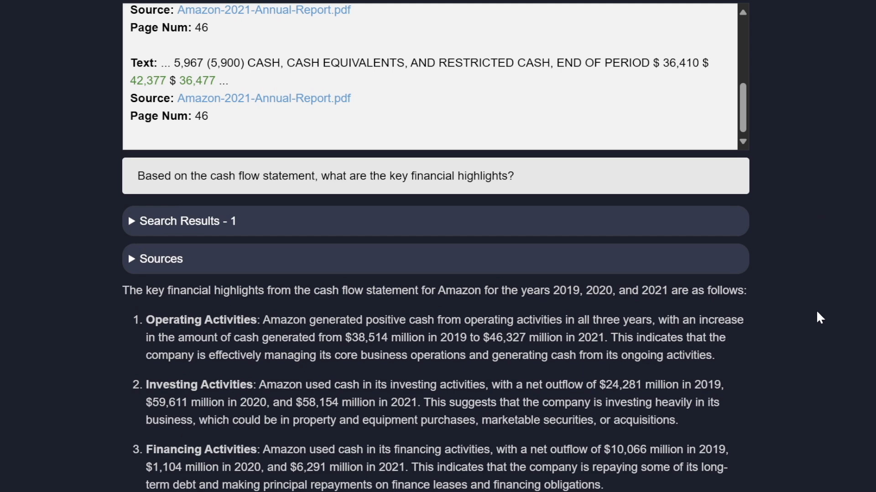
{"action": "scroll", "coordinate": [817, 313], "scroll_direction": "down", "scroll_amount": 2}
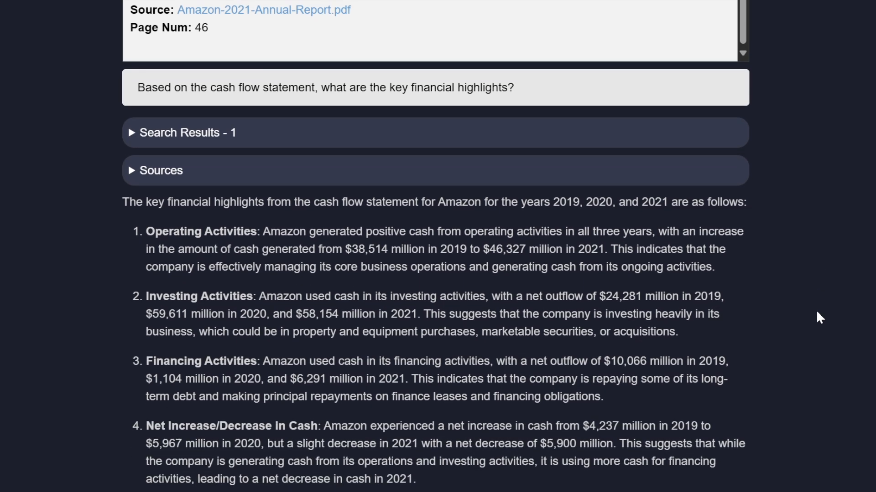
{"action": "scroll", "coordinate": [819, 318], "scroll_direction": "down", "scroll_amount": 2}
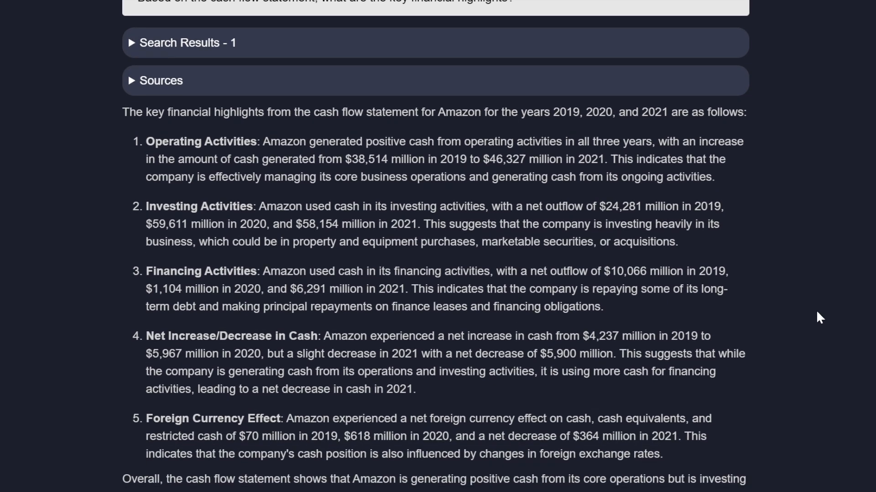
{"action": "scroll", "coordinate": [819, 318], "scroll_direction": "down", "scroll_amount": 1}
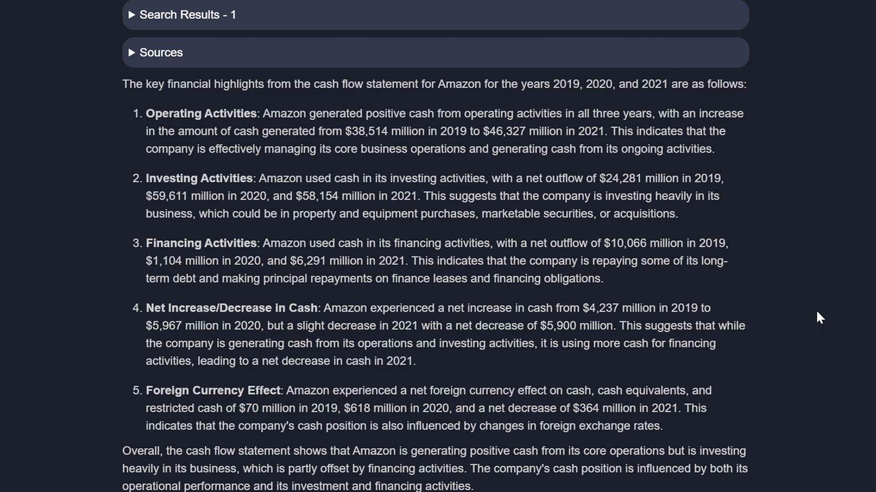
{"action": "scroll", "coordinate": [817, 312], "scroll_direction": "down", "scroll_amount": 5}
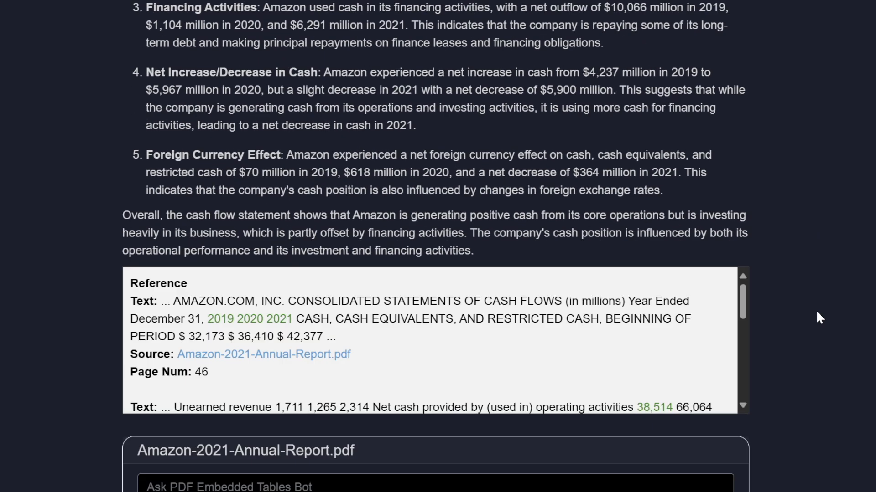
{"action": "left_click_drag", "start_coordinate": [738, 295], "coordinate": [738, 380]}
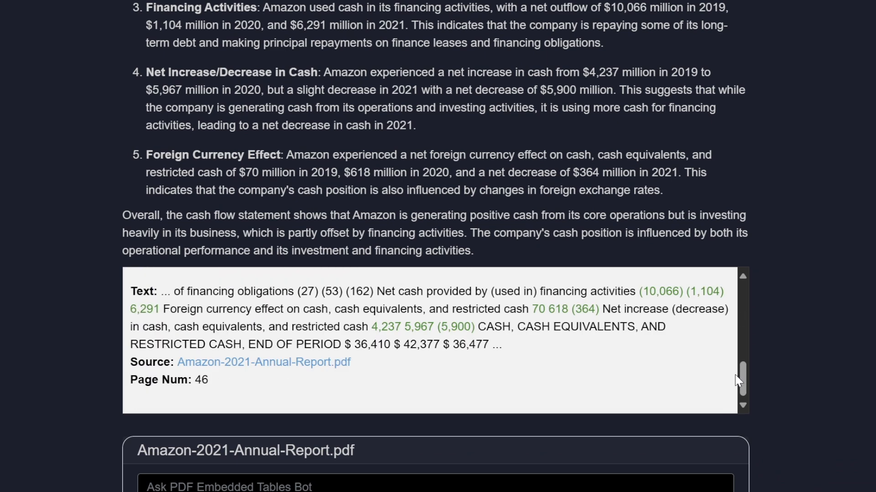
{"action": "left_click_drag", "start_coordinate": [736, 373], "coordinate": [739, 348]}
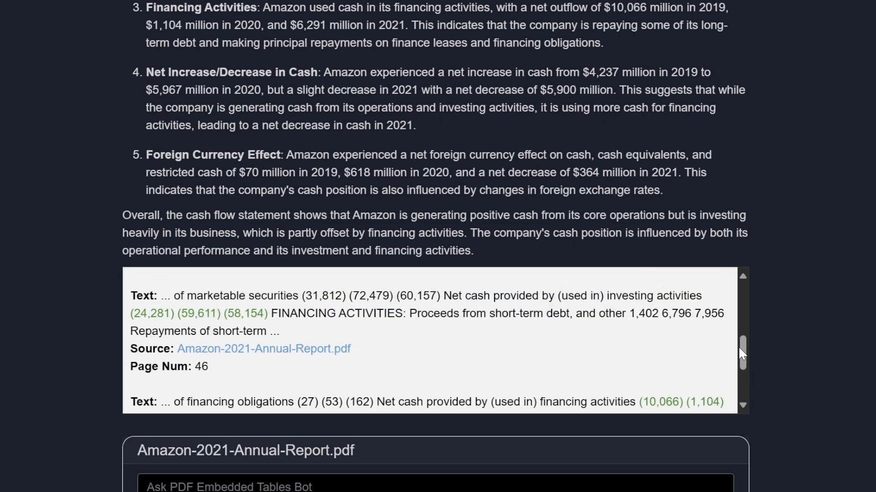
{"action": "left_click_drag", "start_coordinate": [738, 346], "coordinate": [728, 293]}
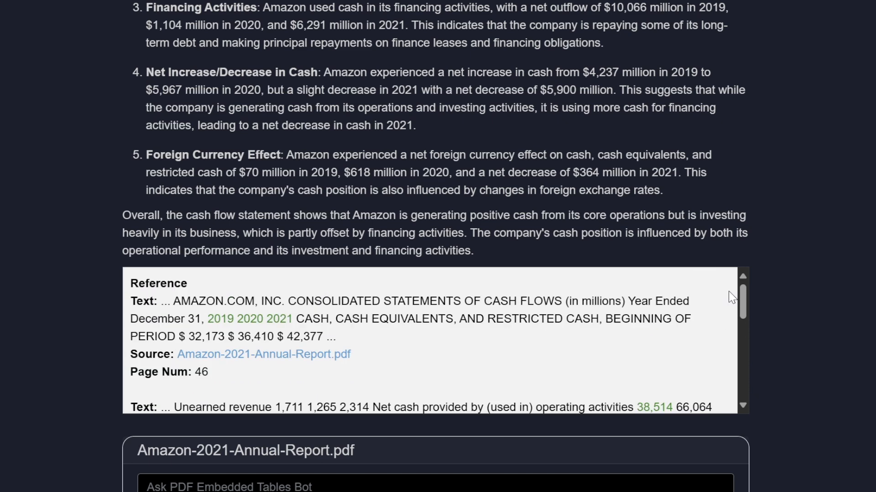
Ask the bot "Based on the statement of operations, what are the key highlights?"
{"action": "scroll", "coordinate": [836, 379], "scroll_direction": "down", "scroll_amount": 3}
{"action": "left_click", "coordinate": [561, 326]}
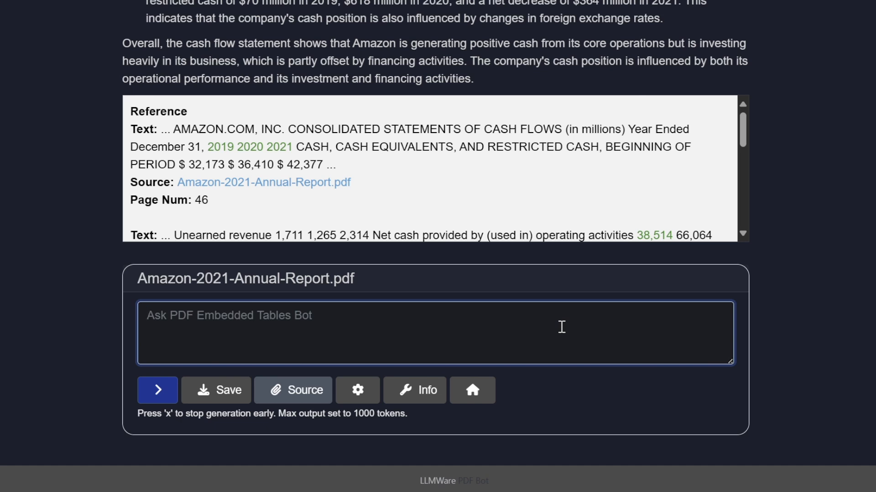
{"action": "type", "text": "Based on the statement of operations, what are the key highlights?"}
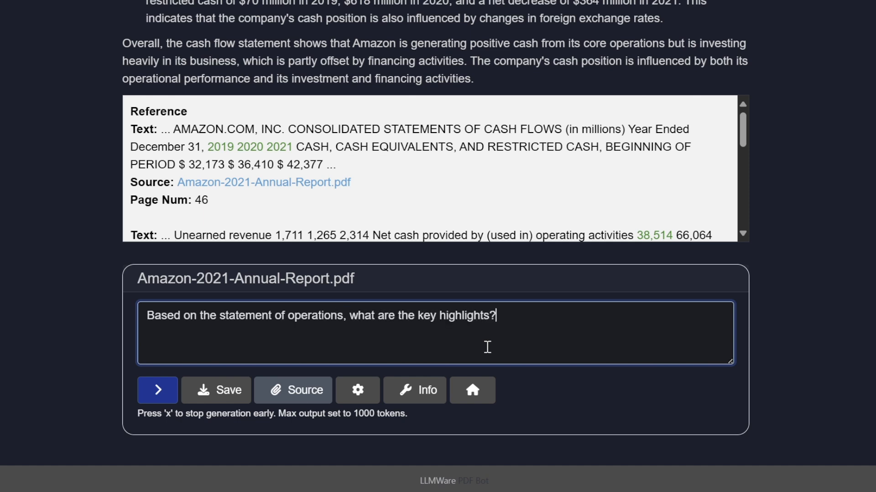
{"action": "left_click", "coordinate": [157, 389]}
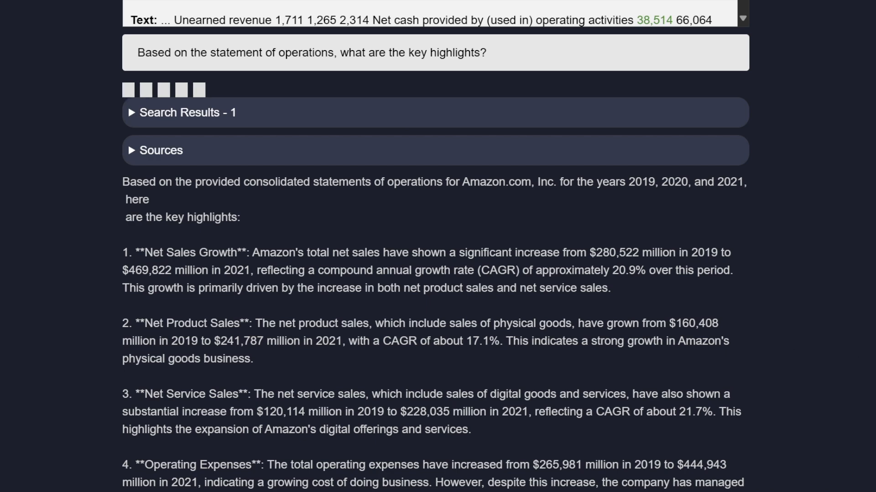
Examine the statement of operations highlights, from net sales growth to weighted-average shares, and the matching figures in the reference text
{"action": "scroll", "coordinate": [874, 152], "scroll_direction": "up", "scroll_amount": 20}
{"action": "scroll", "coordinate": [874, 153], "scroll_direction": "down", "scroll_amount": 6}
{"action": "scroll", "coordinate": [869, 219], "scroll_direction": "down", "scroll_amount": 15}
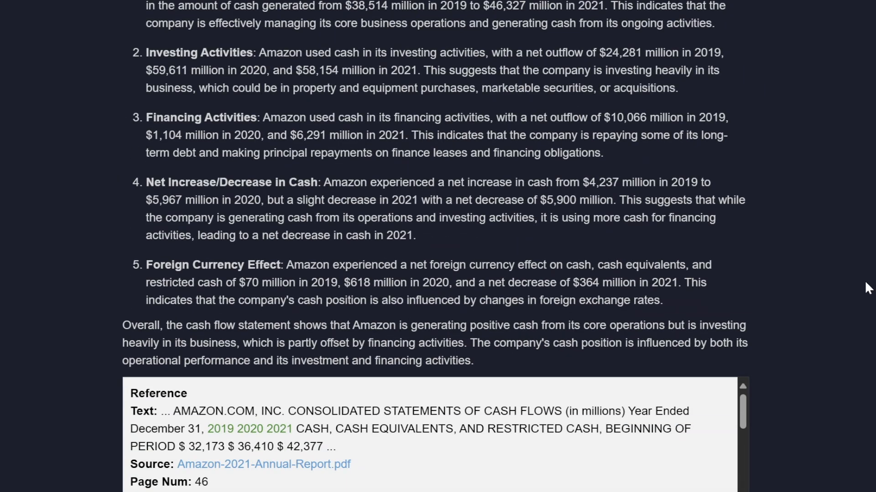
{"action": "scroll", "coordinate": [862, 301], "scroll_direction": "down", "scroll_amount": 3}
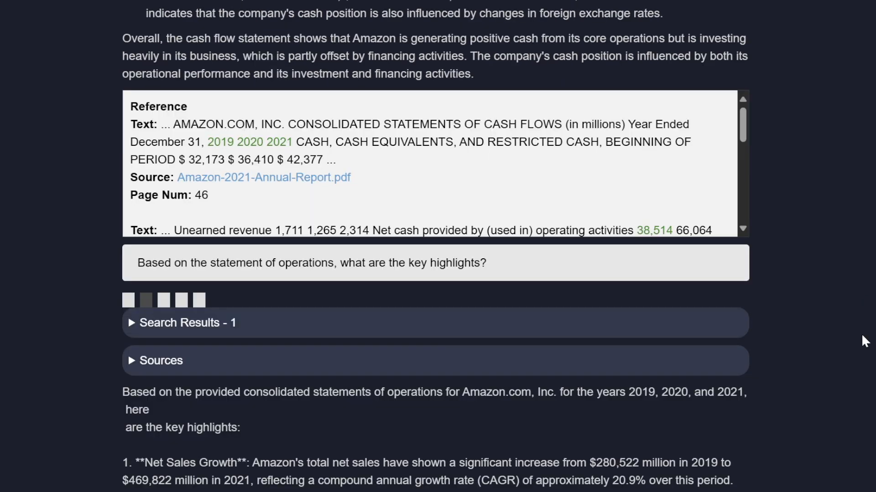
{"action": "scroll", "coordinate": [857, 365], "scroll_direction": "down", "scroll_amount": 8}
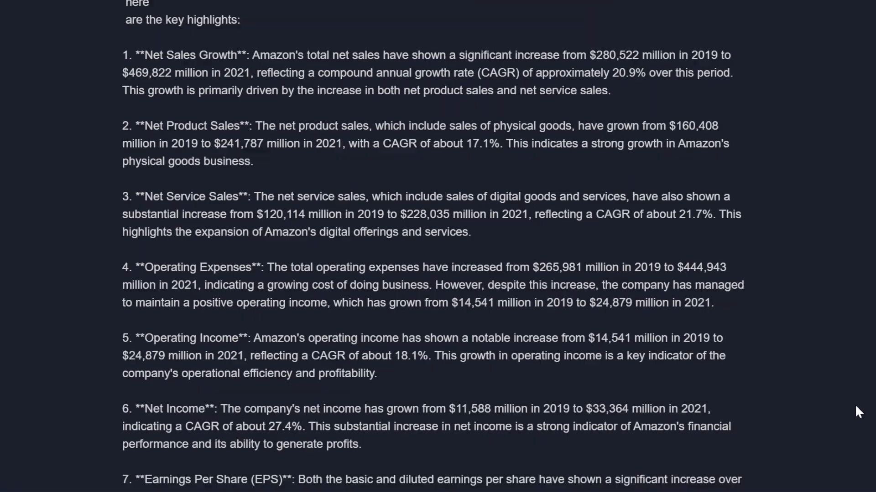
{"action": "scroll", "coordinate": [854, 401], "scroll_direction": "up", "scroll_amount": 3}
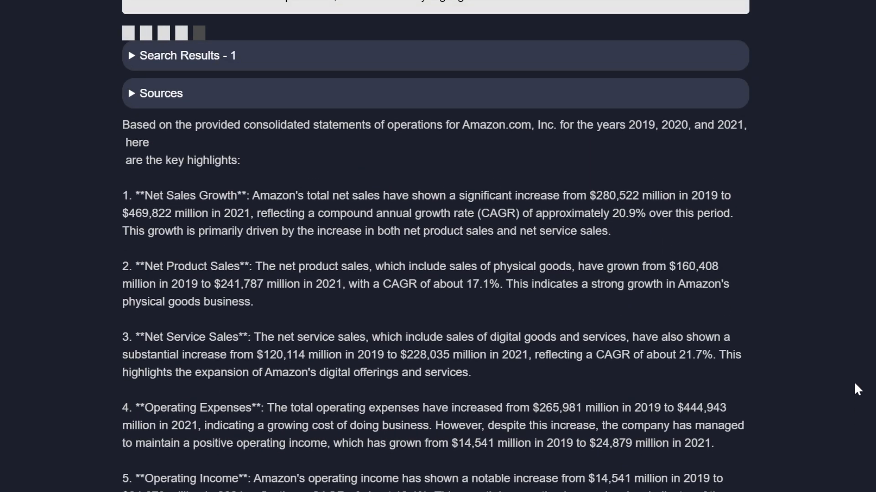
{"action": "scroll", "coordinate": [854, 388], "scroll_direction": "down", "scroll_amount": 3}
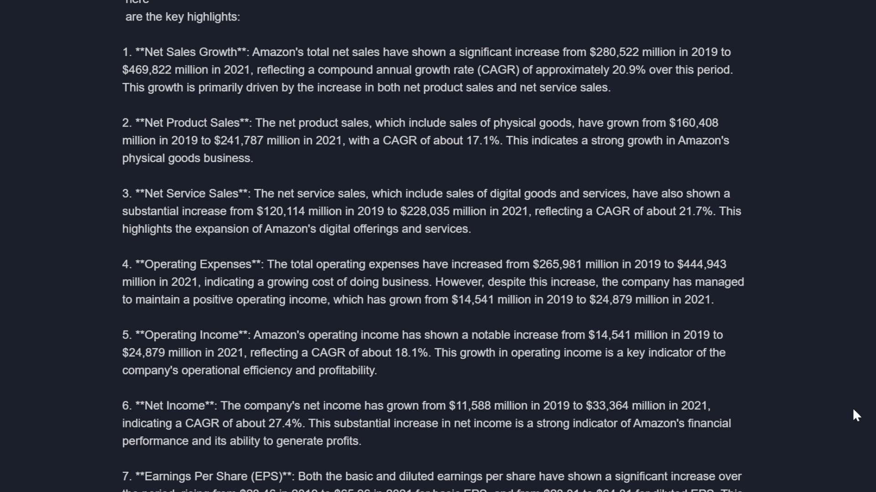
{"action": "scroll", "coordinate": [851, 413], "scroll_direction": "down", "scroll_amount": 1}
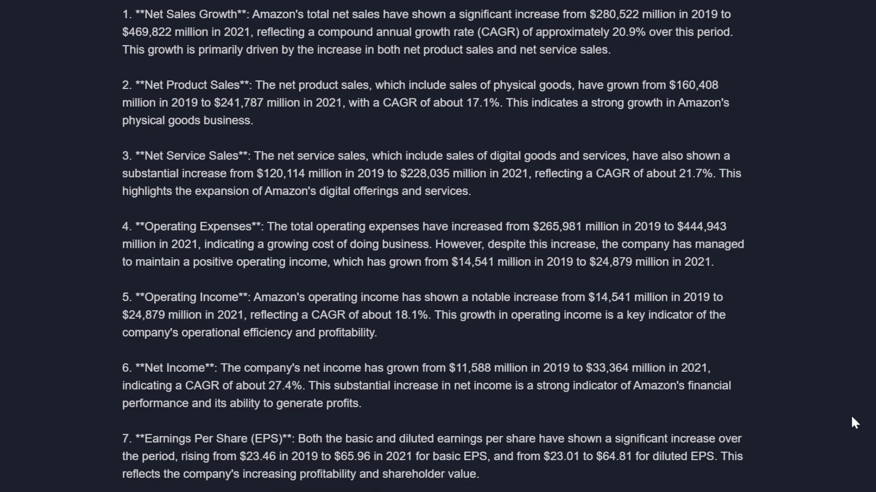
{"action": "scroll", "coordinate": [850, 419], "scroll_direction": "up", "scroll_amount": 8}
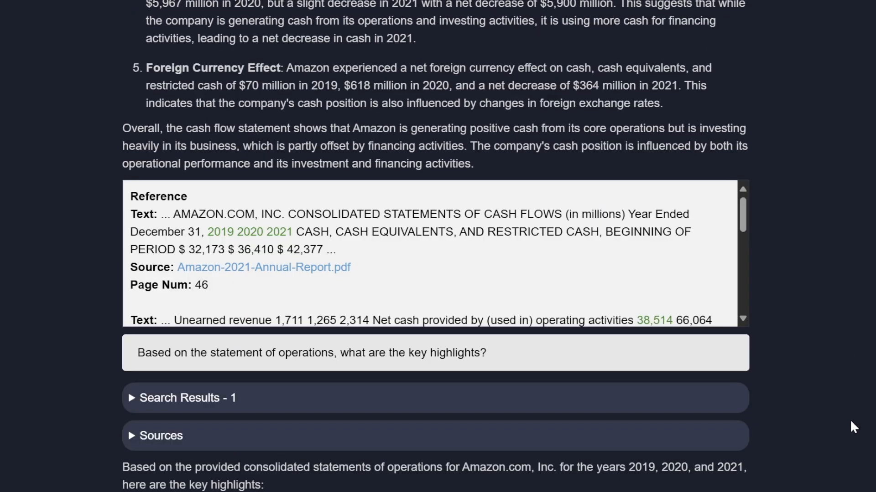
{"action": "scroll", "coordinate": [851, 422], "scroll_direction": "down", "scroll_amount": 1}
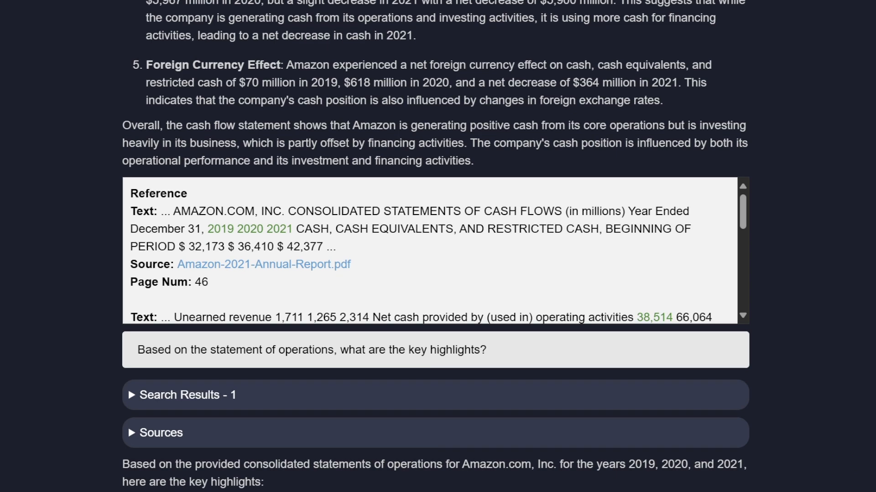
{"action": "scroll", "coordinate": [436, 246], "scroll_direction": "down", "scroll_amount": 1}
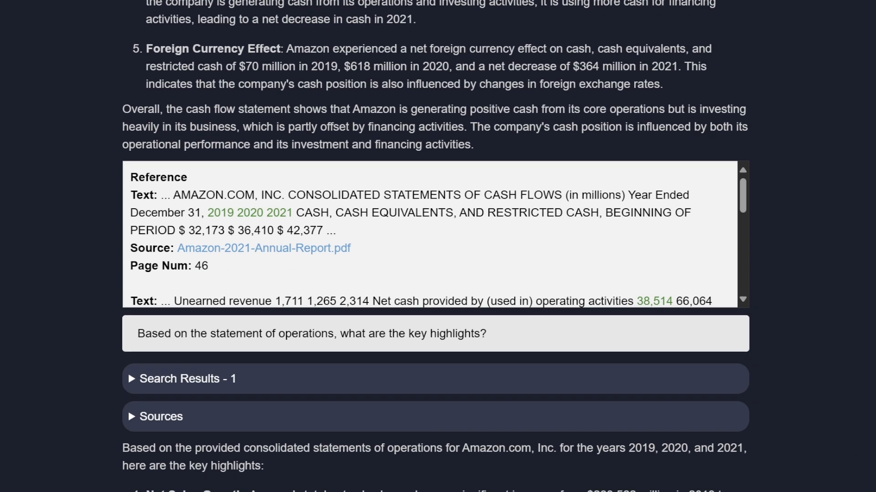
{"action": "scroll", "coordinate": [435, 246], "scroll_direction": "down", "scroll_amount": 12}
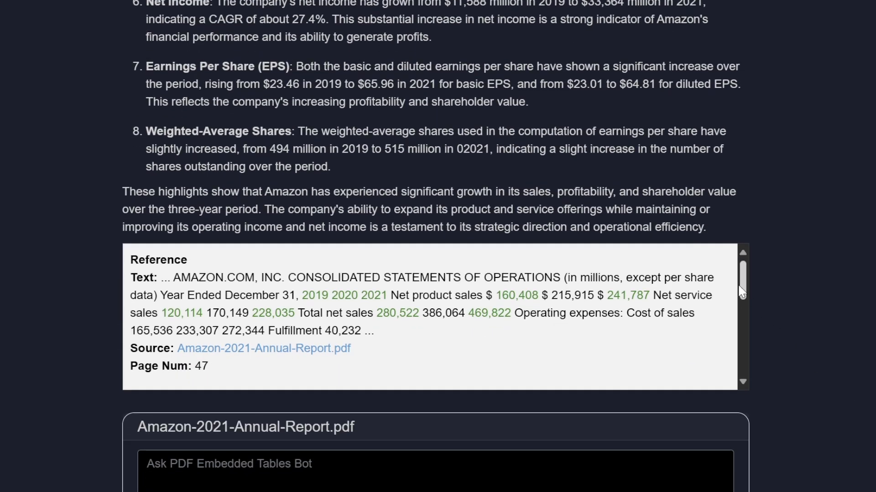
{"action": "left_click_drag", "start_coordinate": [741, 288], "coordinate": [740, 372]}
Download the chat history and open chat_transcript.md in Notepad, always using Notepad for .md files, and look through the transcript
{"action": "scroll", "coordinate": [851, 415], "scroll_direction": "down", "scroll_amount": 3}
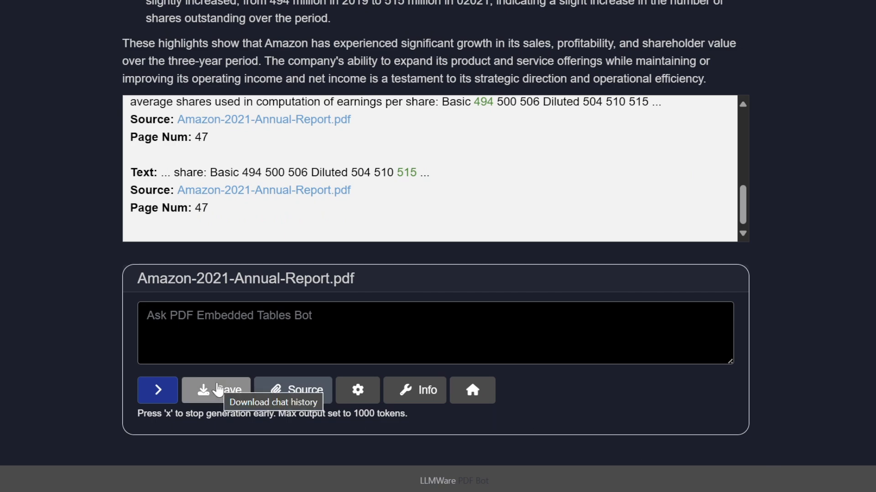
{"action": "left_click", "coordinate": [217, 384]}
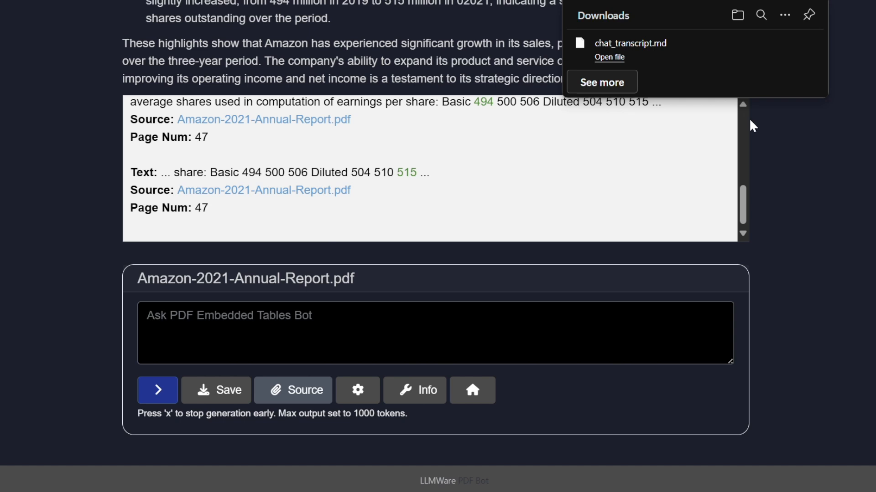
{"action": "left_click", "coordinate": [611, 58]}
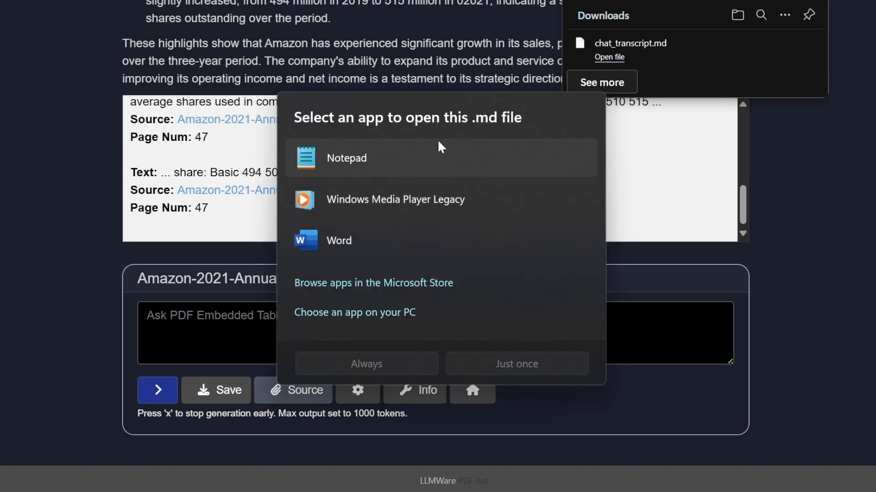
{"action": "left_click", "coordinate": [365, 156]}
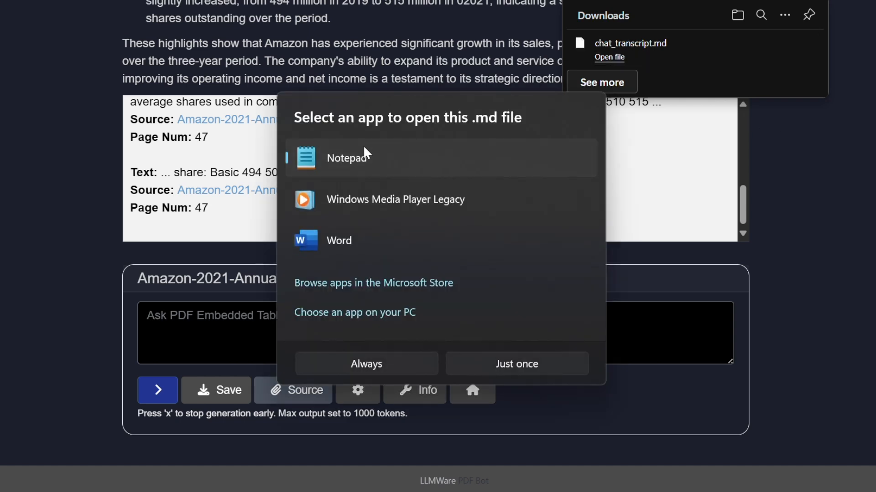
{"action": "left_click", "coordinate": [354, 367]}
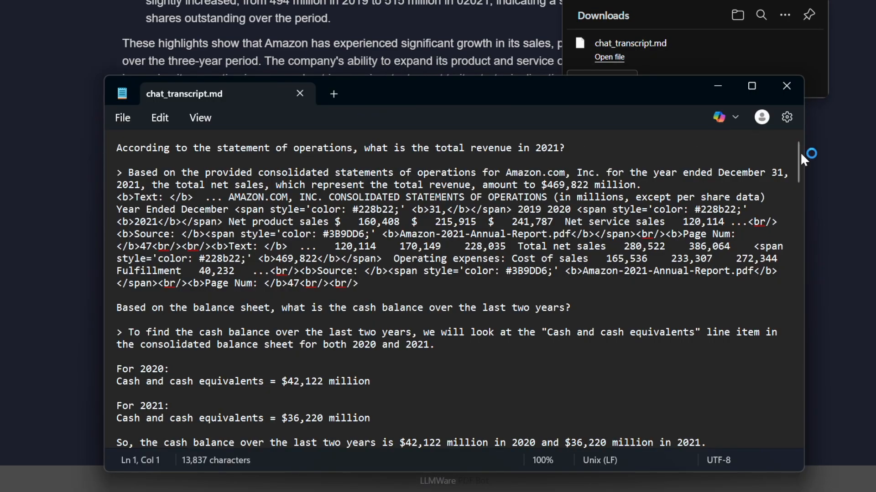
{"action": "left_click_drag", "start_coordinate": [800, 154], "coordinate": [788, 371]}
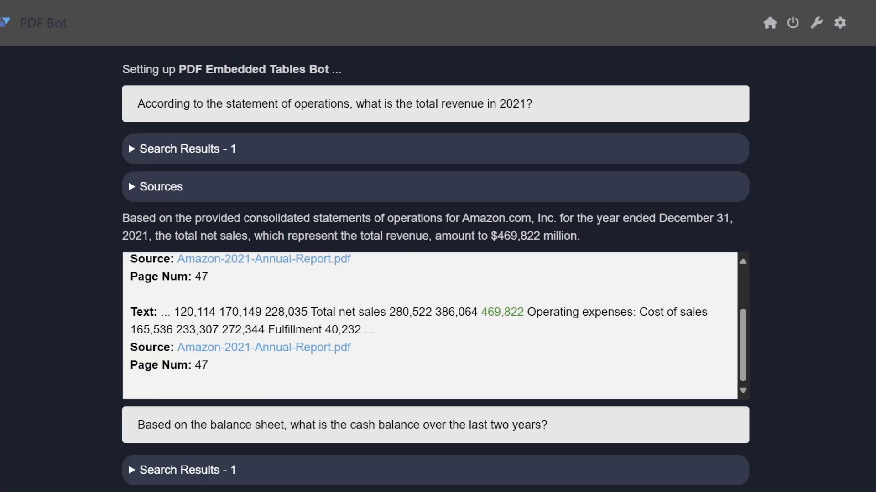
Return to the main menu and open the list of existing bots in the custom bot templates
{"action": "scroll", "coordinate": [854, 372], "scroll_direction": "down", "scroll_amount": 20}
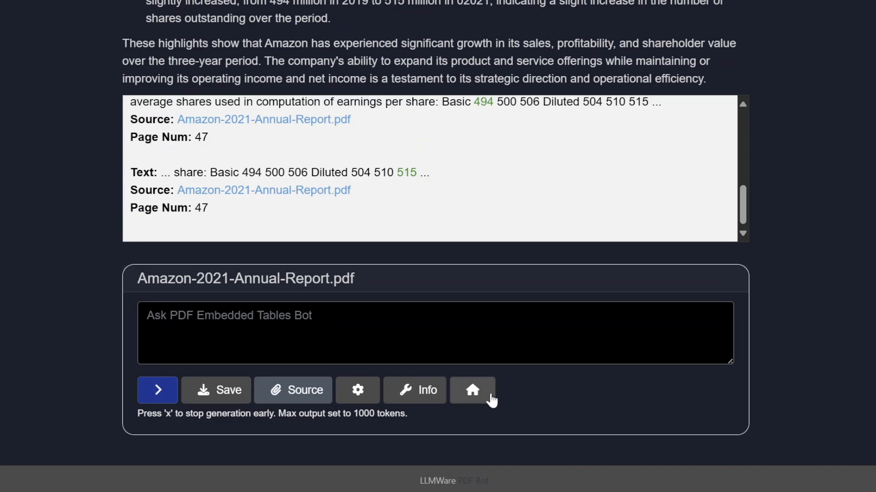
{"action": "left_click", "coordinate": [472, 392]}
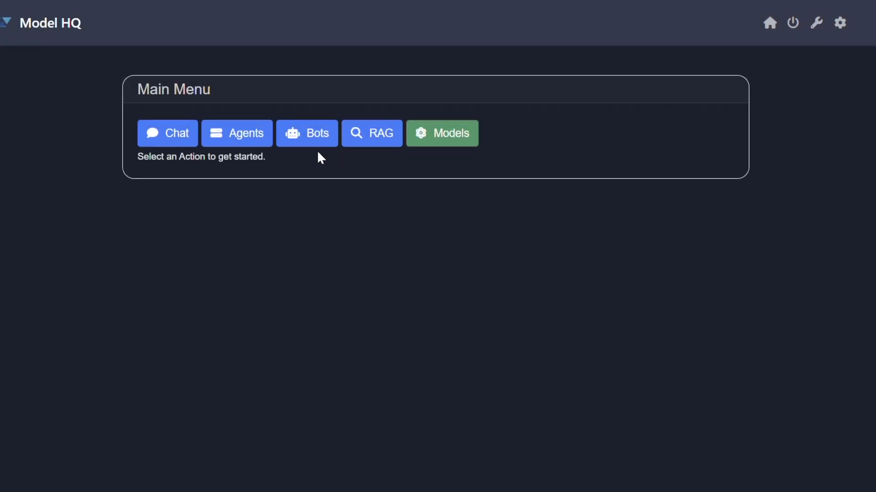
{"action": "left_click", "coordinate": [307, 134]}
{"action": "left_click", "coordinate": [294, 167]}
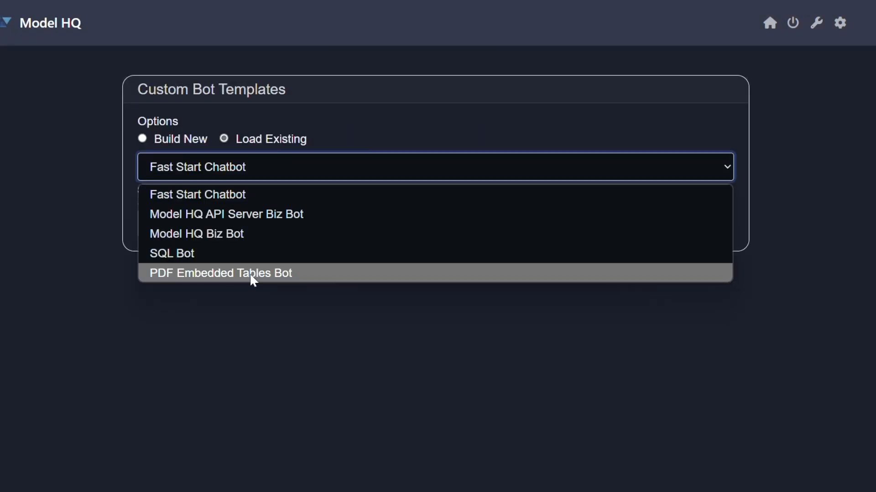